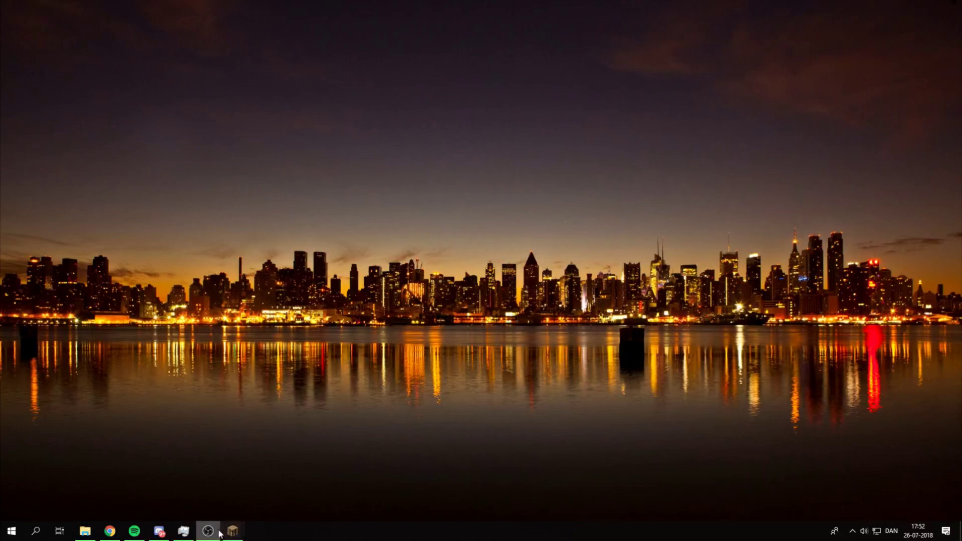
Step: Make a new folder 'MC Spigot server 1.13' inside MC Stuff and open it
{"action": "left_click", "coordinate": [85, 531]}
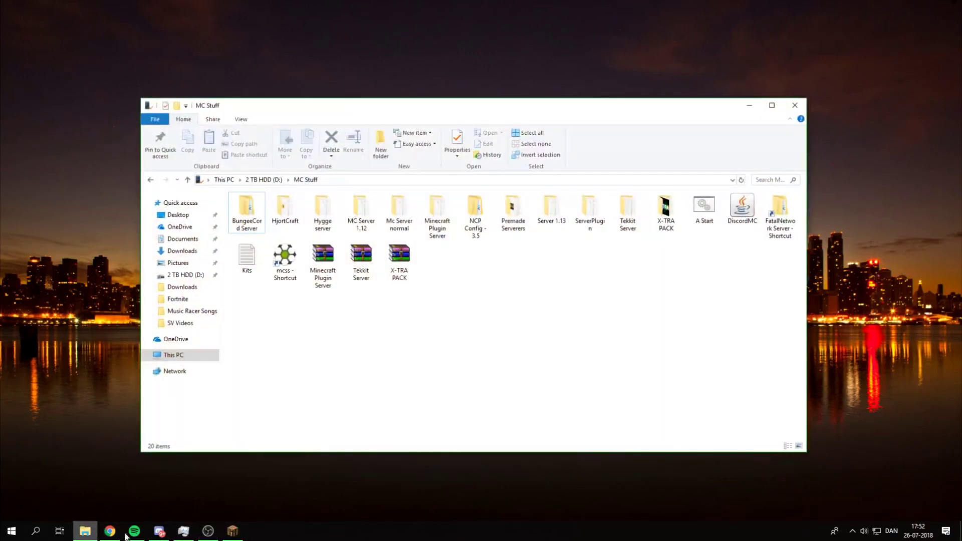
{"action": "right_click", "coordinate": [376, 321]}
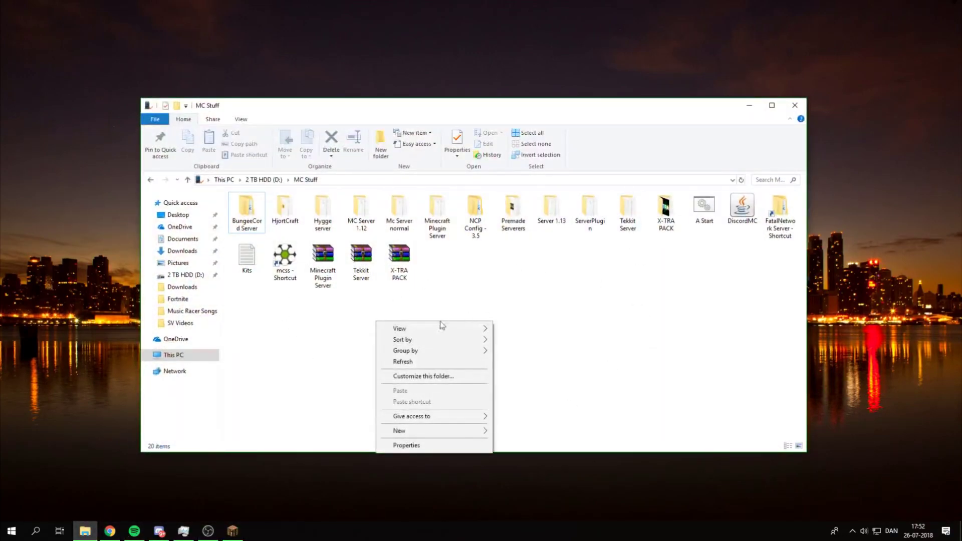
{"action": "mouse_move", "coordinate": [474, 432]}
{"action": "left_click", "coordinate": [506, 429]}
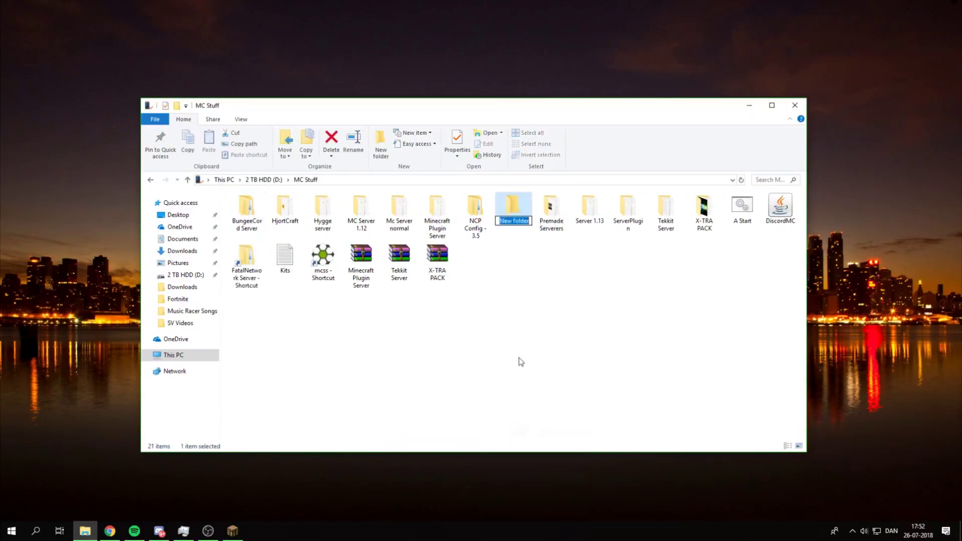
{"action": "key", "text": "BackSpace"}
{"action": "type", "text": "MC Spigot server 1."}
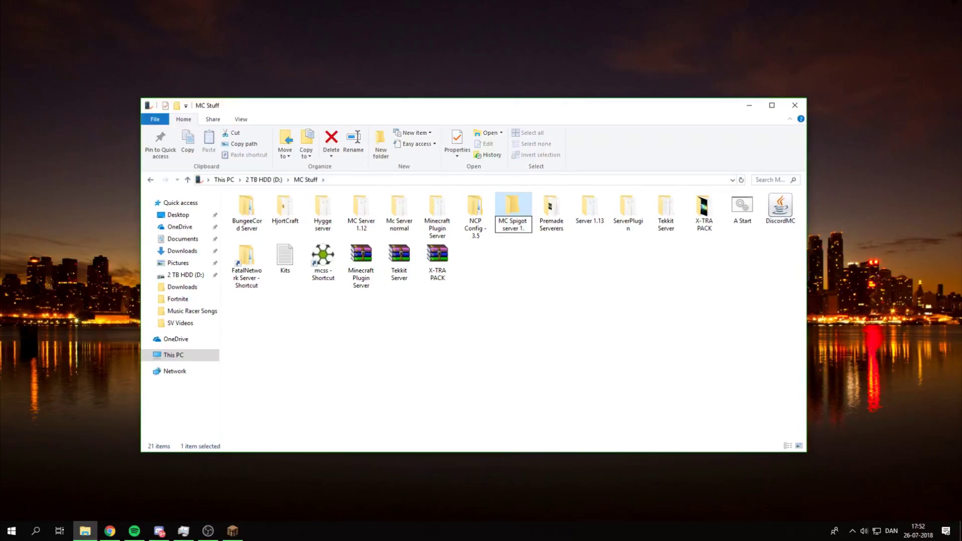
{"action": "type", "text": "13"}
{"action": "key", "text": "Return"}
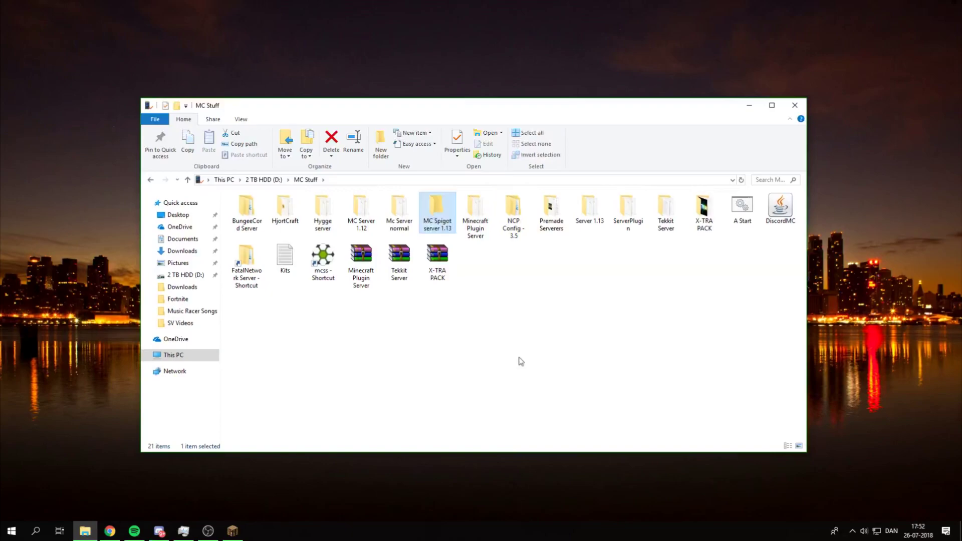
{"action": "double_click", "coordinate": [427, 208]}
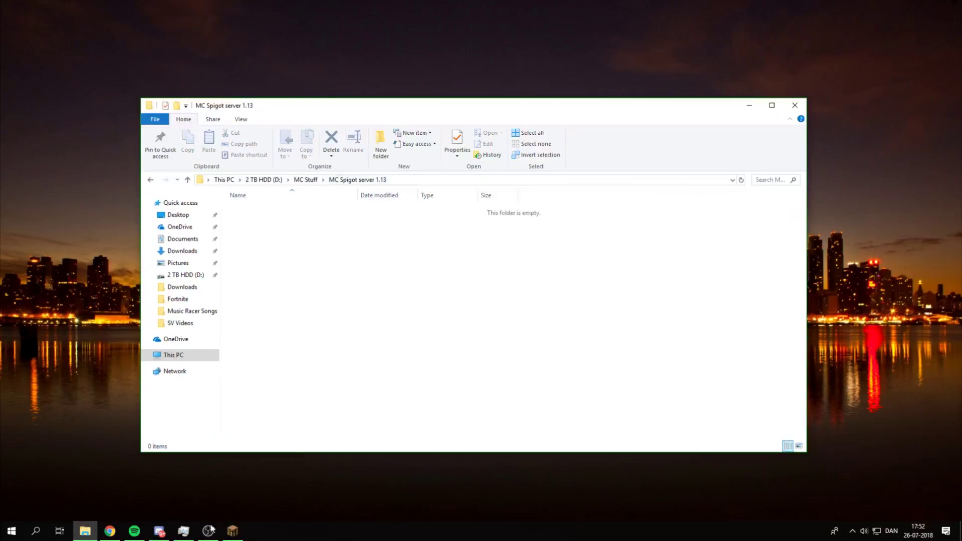
{"action": "left_click", "coordinate": [110, 531]}
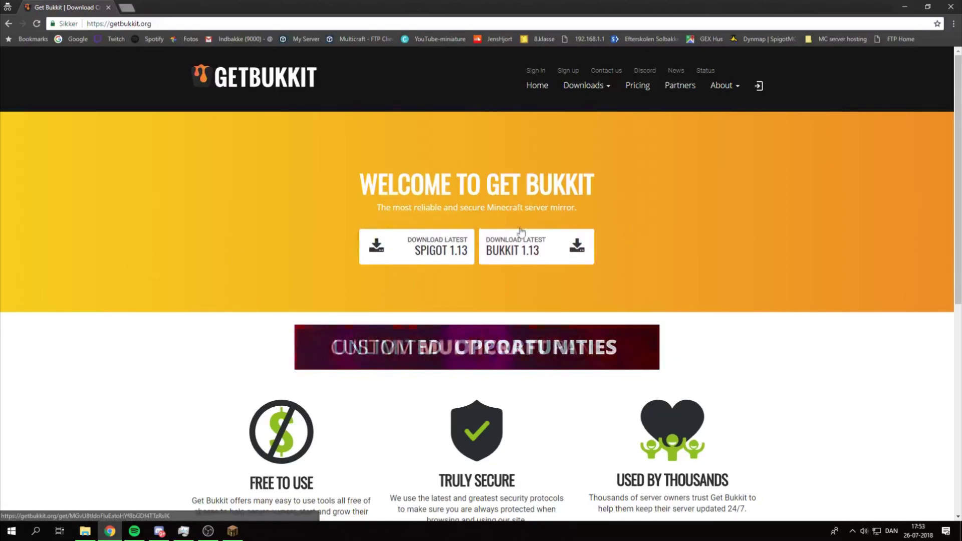
Step: Download spigot-1.13.jar from GetBukkit's latest Spigot 1.13 link into Downloads
{"action": "left_click", "coordinate": [439, 257]}
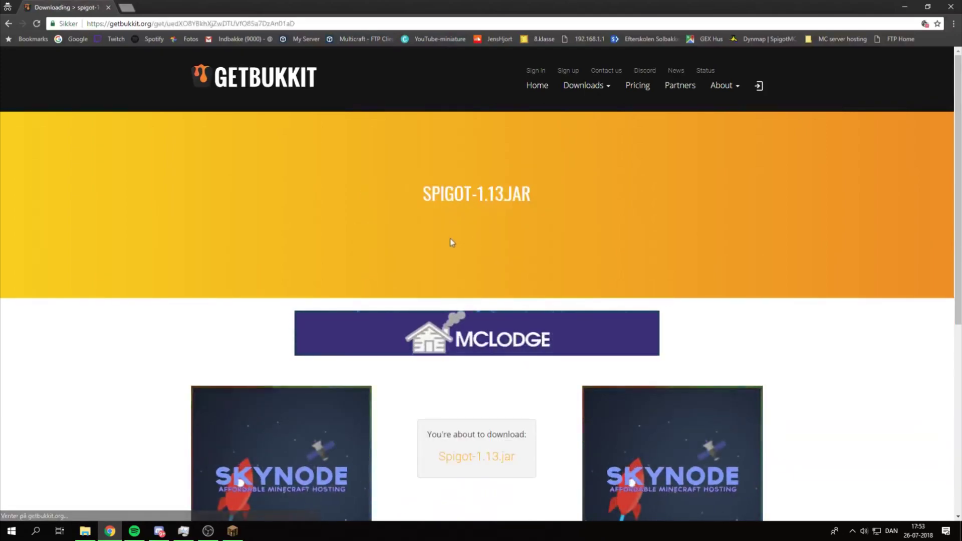
{"action": "scroll", "coordinate": [501, 296], "scroll_direction": "down", "scroll_amount": 2}
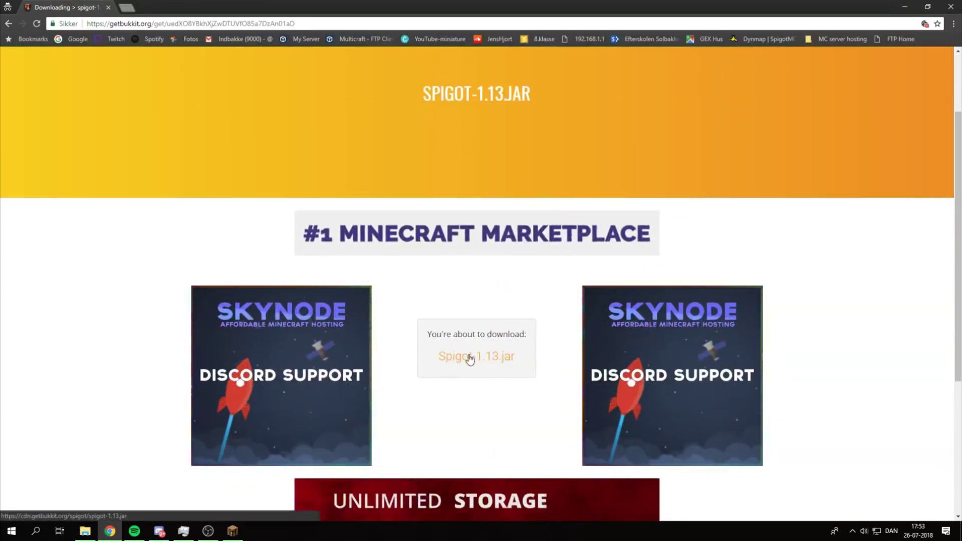
{"action": "left_click", "coordinate": [467, 352]}
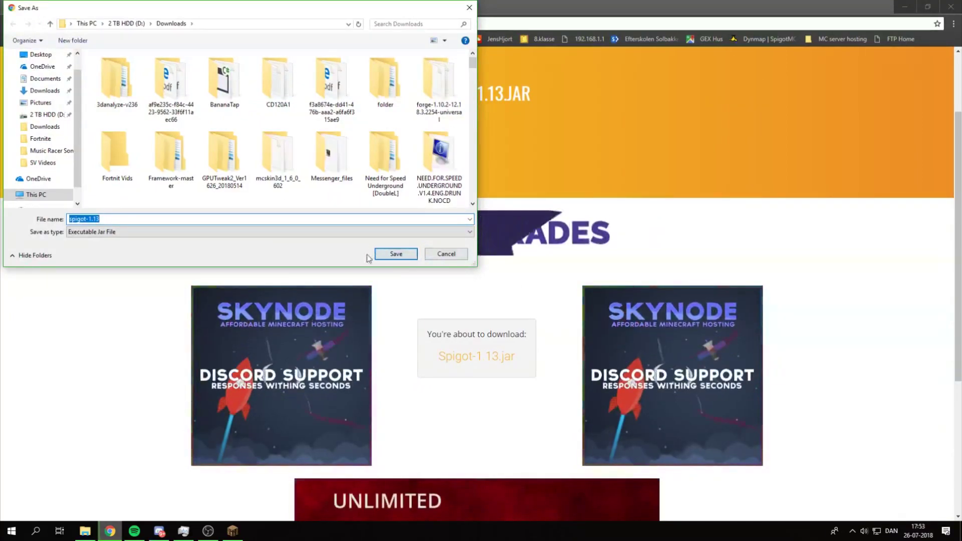
{"action": "left_click", "coordinate": [395, 254]}
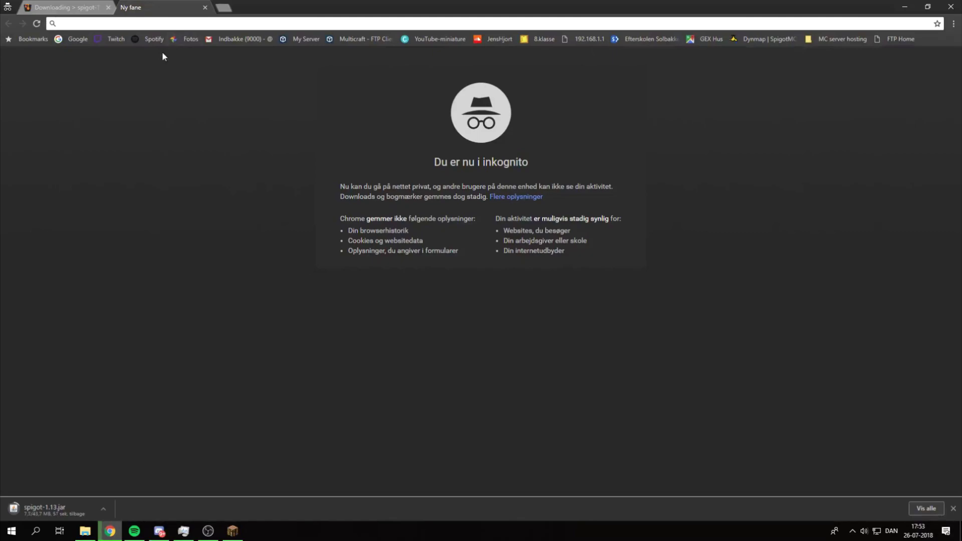
Step: Go to minecraft.net's Java Edition server download page via the trial and download section
{"action": "type", "text": "minectaft"}
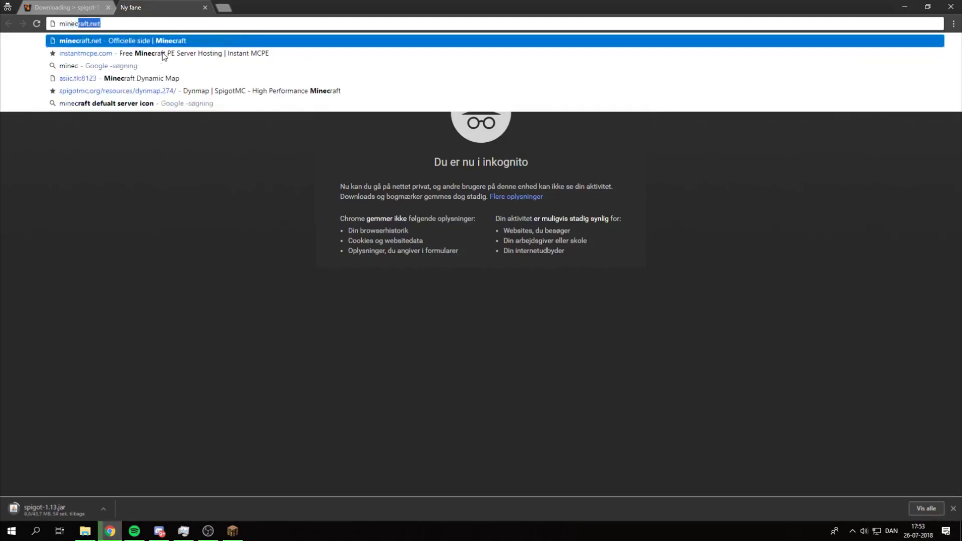
{"action": "key", "text": "BackSpace"}
{"action": "key", "text": "BackSpace"}
{"action": "key", "text": "BackSpace"}
{"action": "key", "text": "BackSpace"}
{"action": "type", "text": "t"}
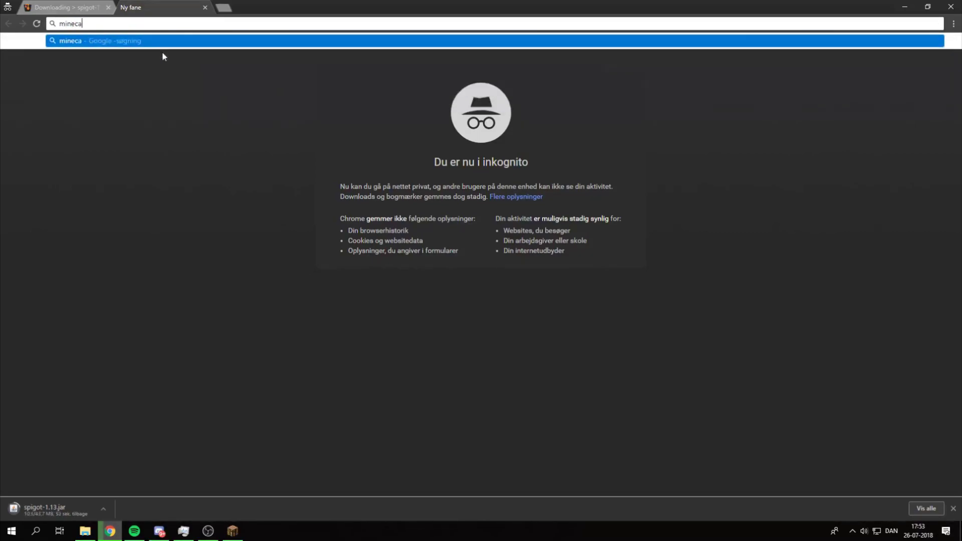
{"action": "key", "text": "BackSpace"}
{"action": "type", "text": "r"}
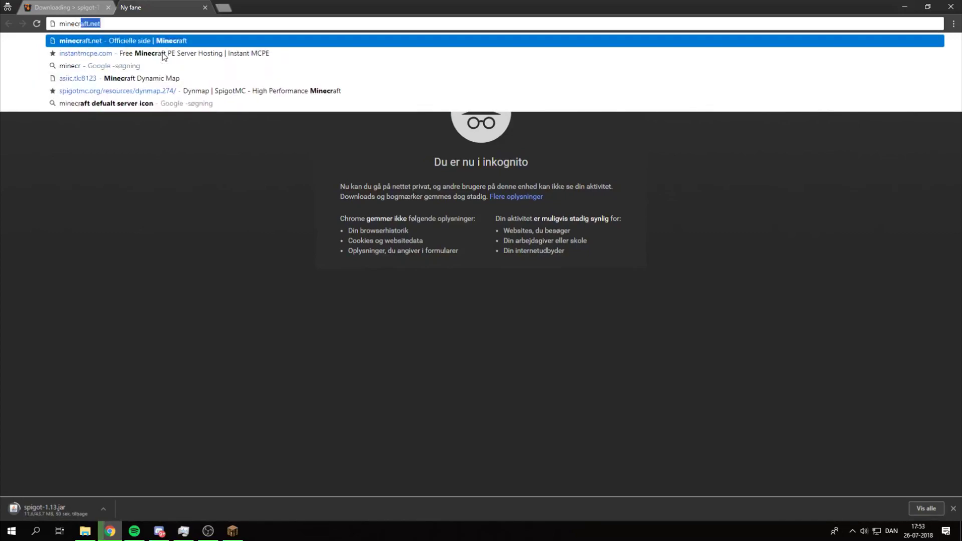
{"action": "key", "text": "Return"}
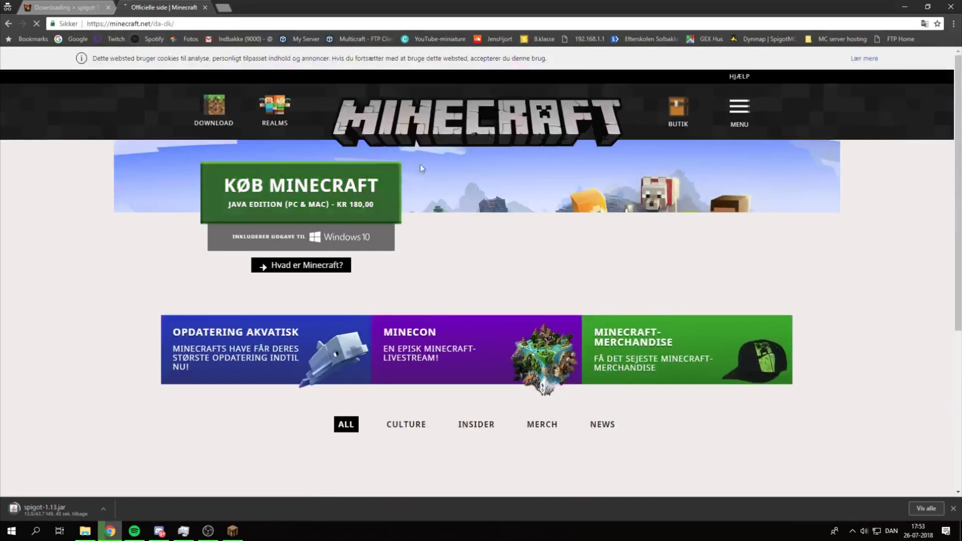
{"action": "left_click", "coordinate": [749, 108]}
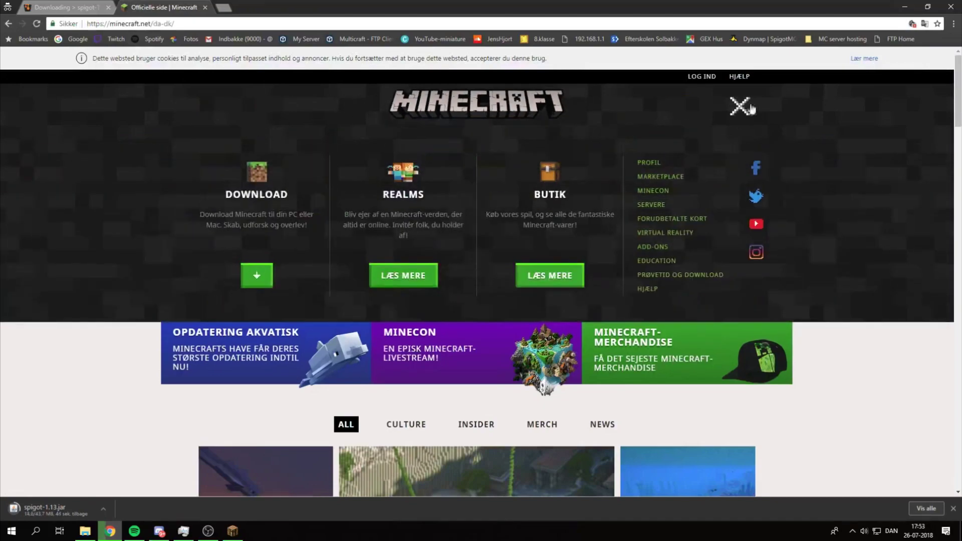
{"action": "left_click", "coordinate": [665, 275]}
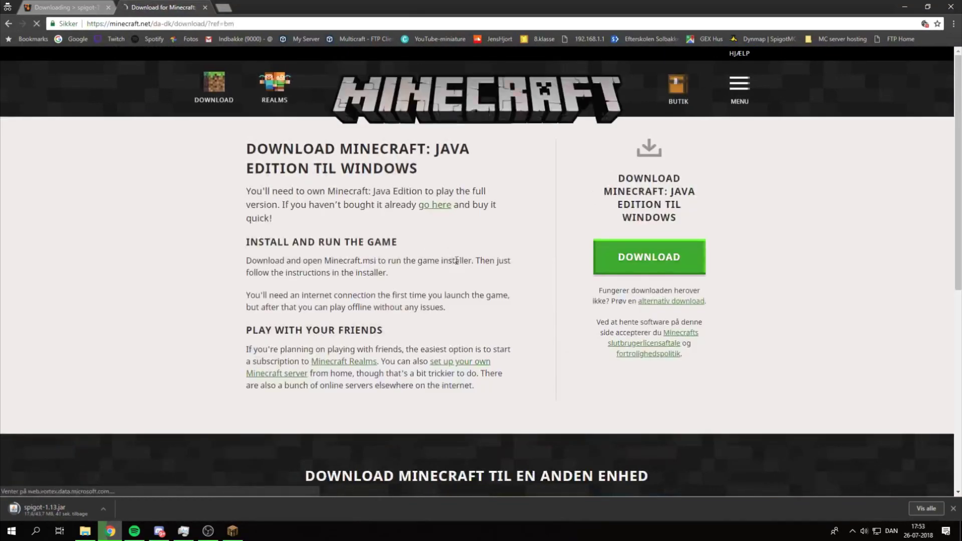
{"action": "left_click", "coordinate": [470, 365]}
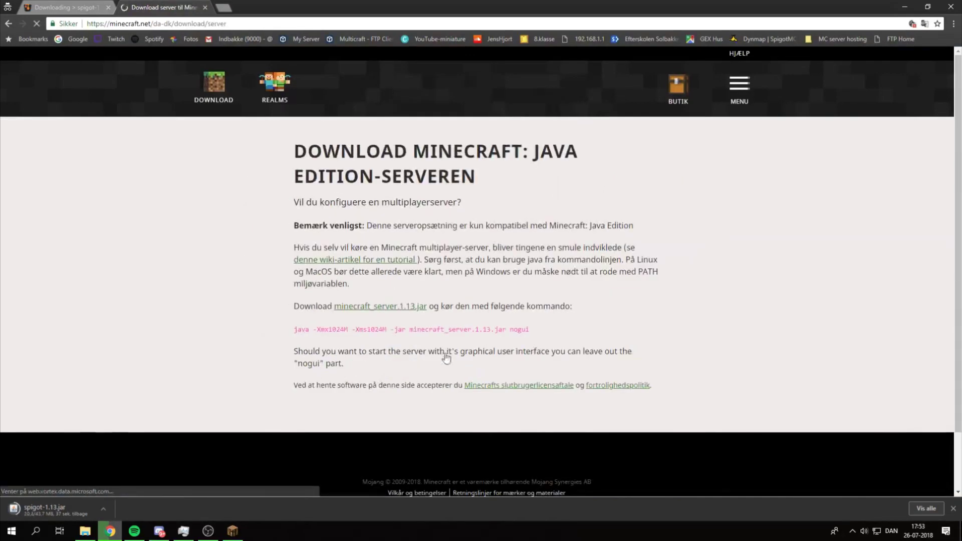
Step: Copy the Java server launch command and close the minecraft.net tab
{"action": "left_click_drag", "start_coordinate": [531, 331], "coordinate": [297, 331]}
{"action": "right_click", "coordinate": [296, 332]}
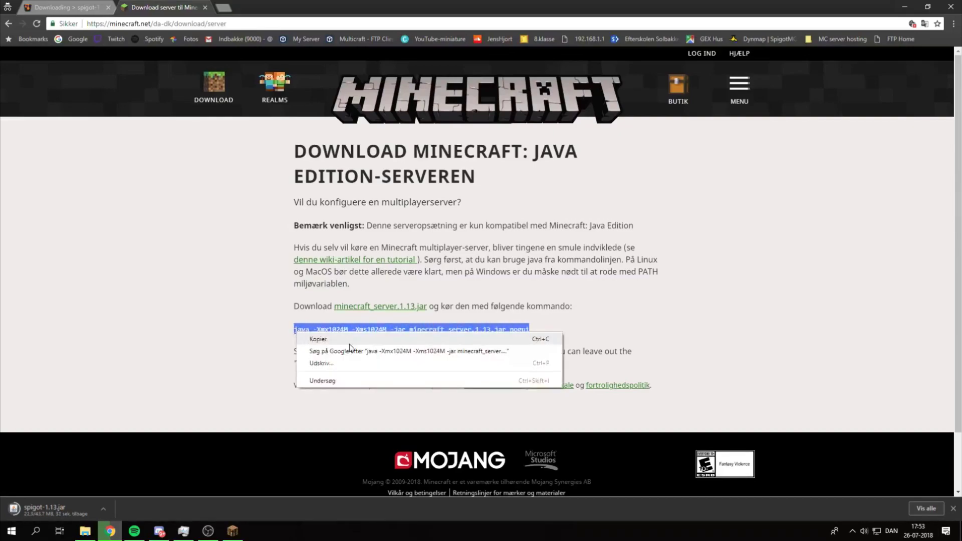
{"action": "left_click", "coordinate": [332, 341]}
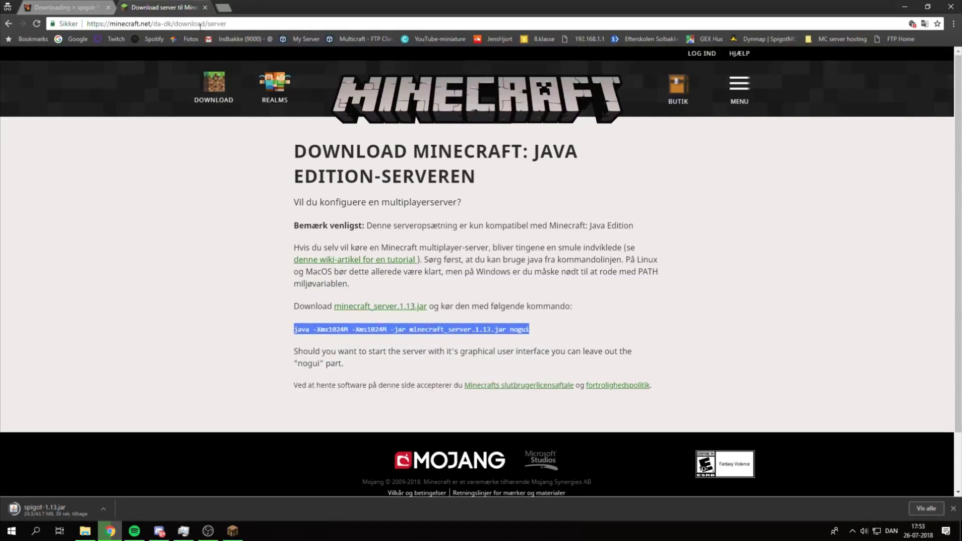
{"action": "left_click", "coordinate": [205, 7]}
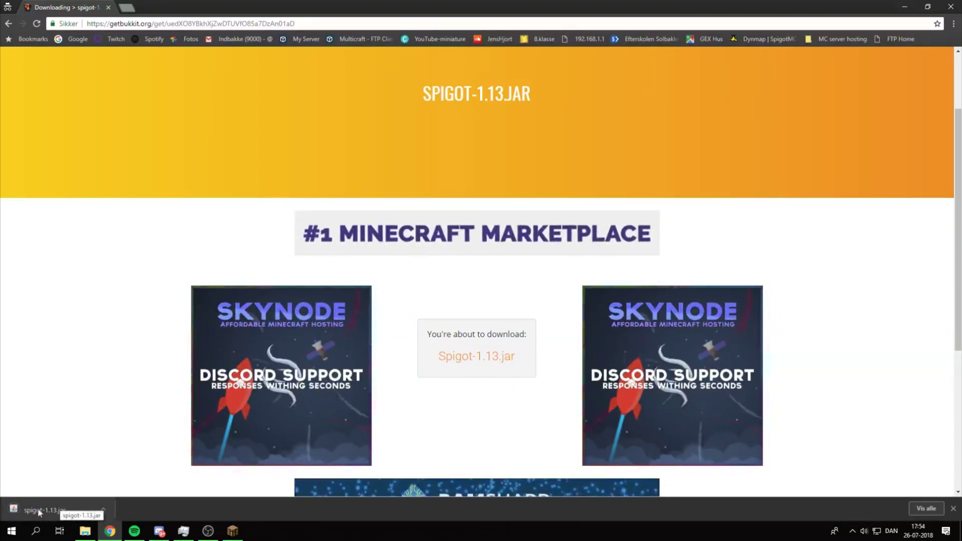
Step: Move spigot-1.13.jar into the server folder, close Chrome, and create and open a text file 'dfvs'
{"action": "left_click_drag", "start_coordinate": [46, 509], "coordinate": [380, 301]}
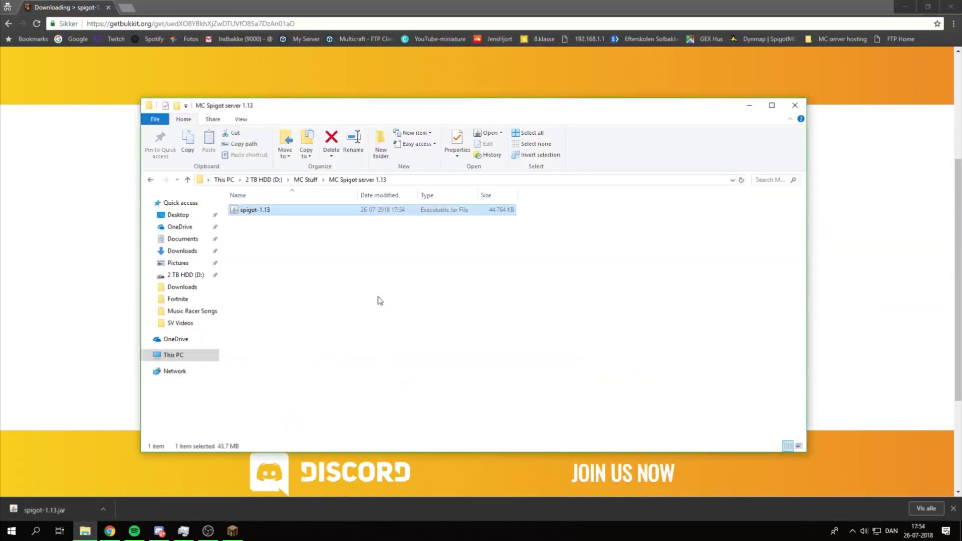
{"action": "left_click", "coordinate": [950, 11]}
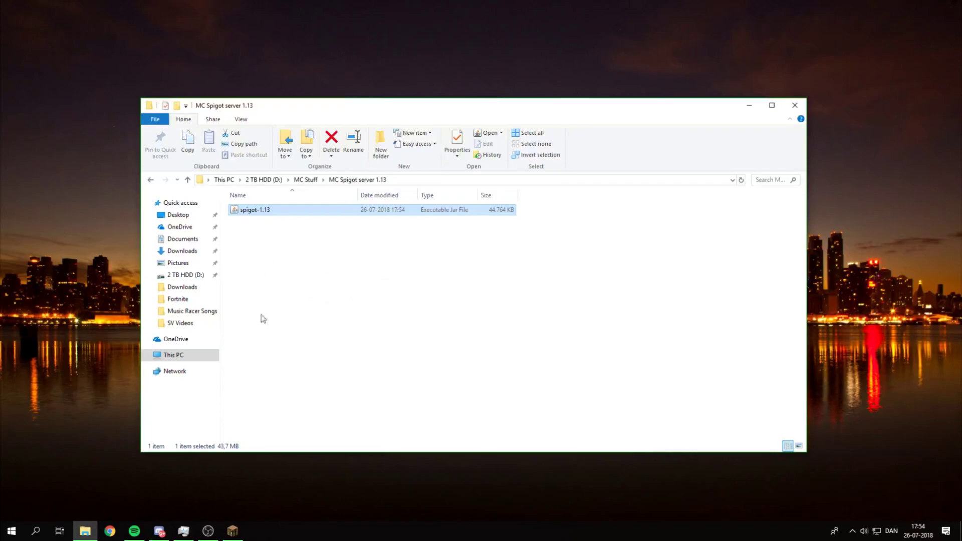
{"action": "right_click", "coordinate": [264, 279]}
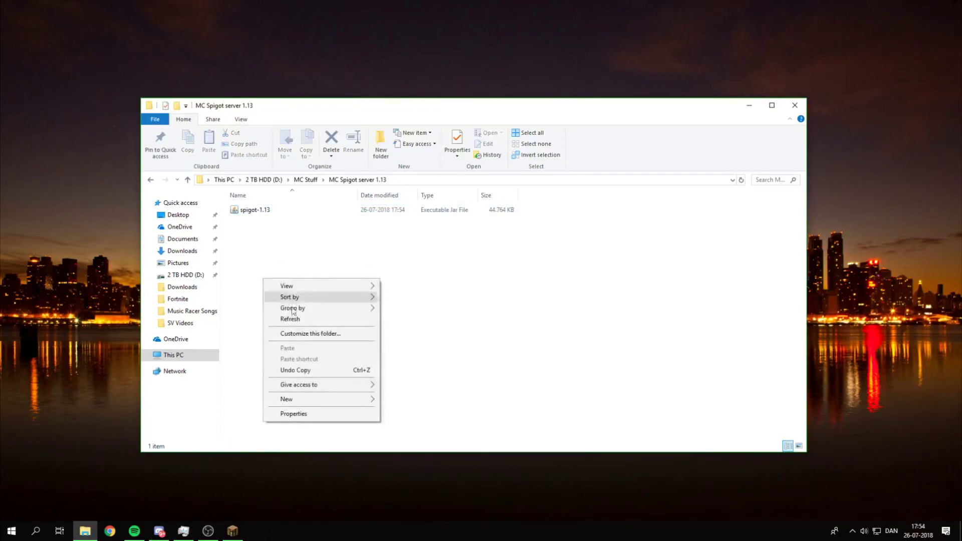
{"action": "mouse_move", "coordinate": [300, 398]}
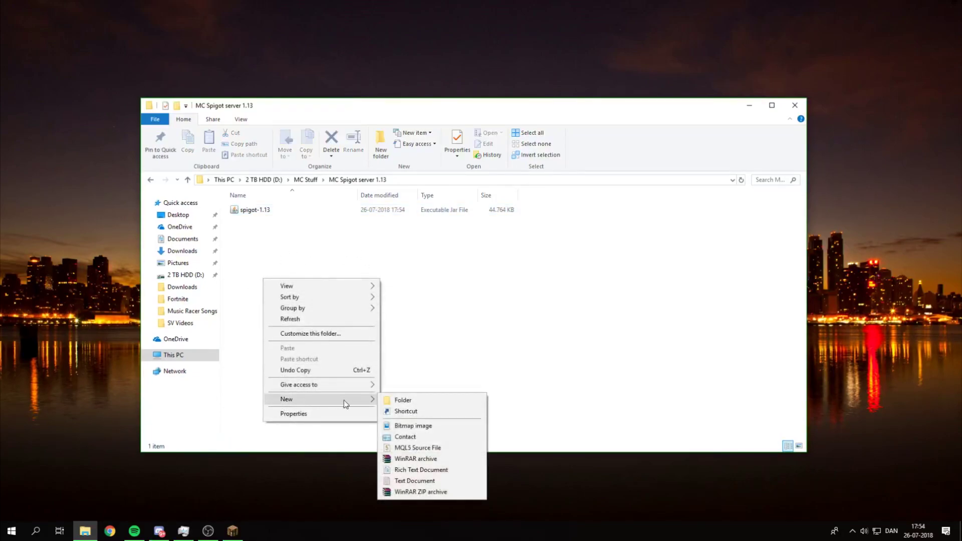
{"action": "left_click", "coordinate": [384, 480]}
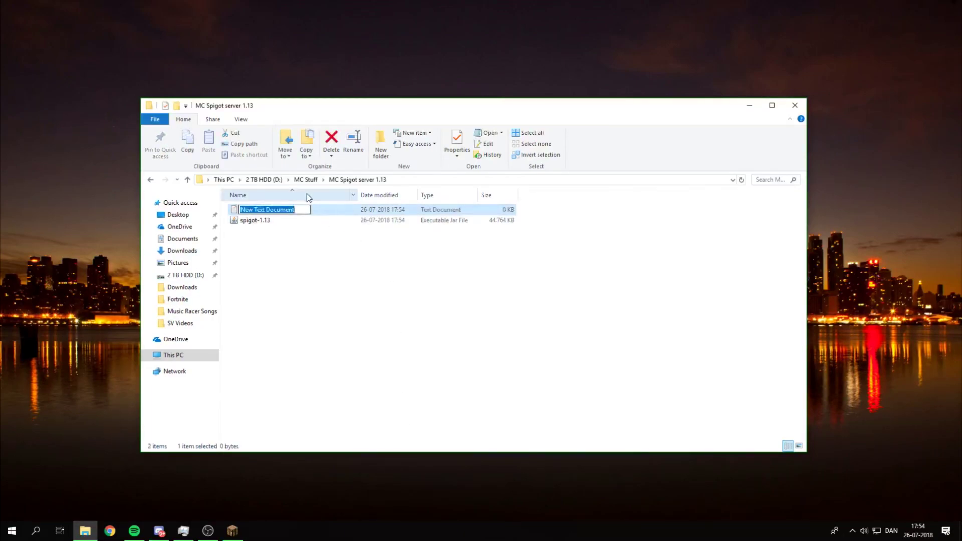
{"action": "key", "text": "BackSpace"}
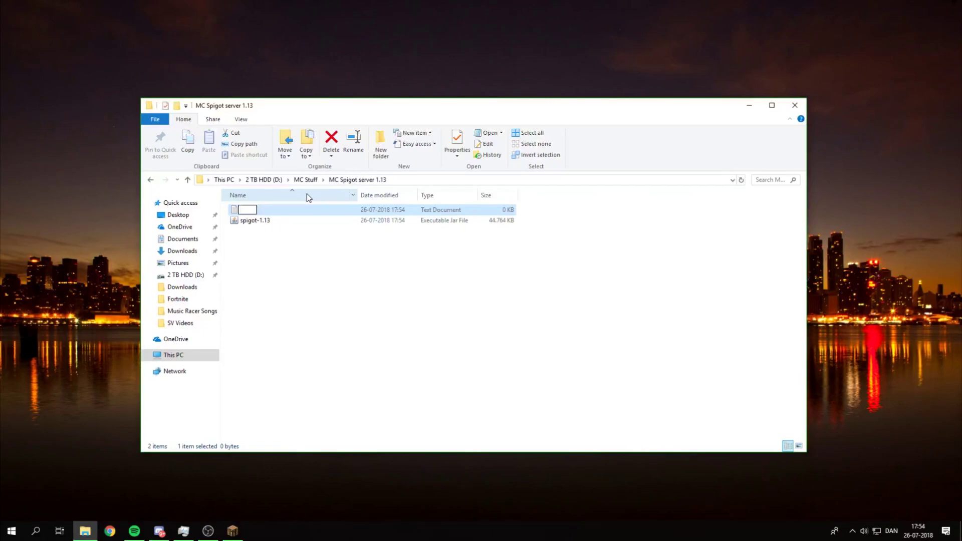
{"action": "type", "text": "dfvs"}
{"action": "key", "text": "Return"}
{"action": "double_click", "coordinate": [275, 211]}
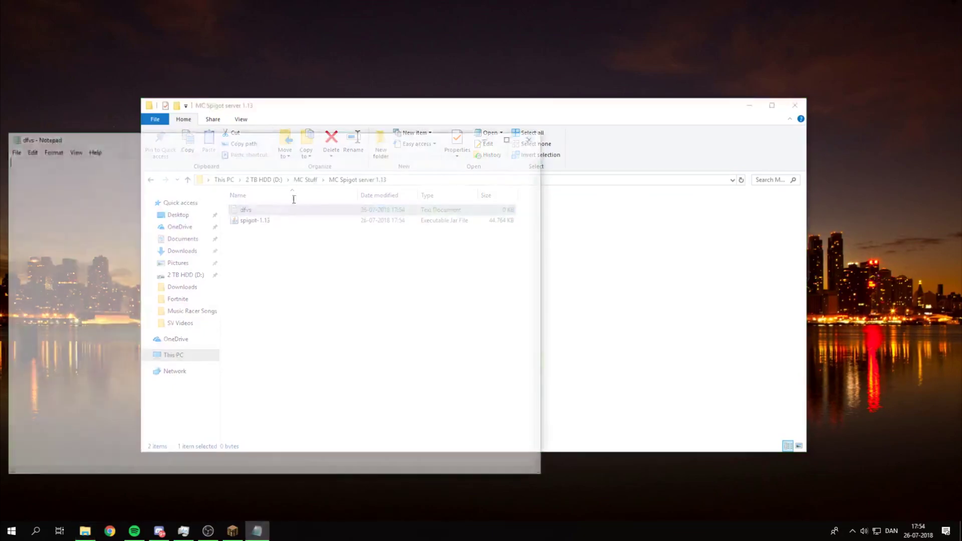
Step: Paste the launch command into dfvs and replace 'minecraft_server.' with 'spigot-' so it runs spigot-1.13.jar
{"action": "key", "text": "ctrl+v"}
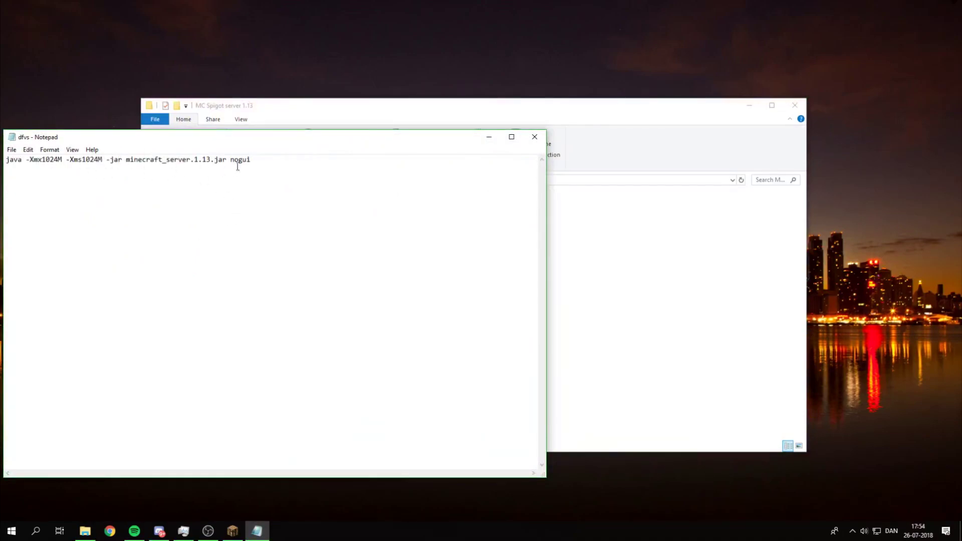
{"action": "left_click_drag", "start_coordinate": [257, 139], "coordinate": [417, 262]}
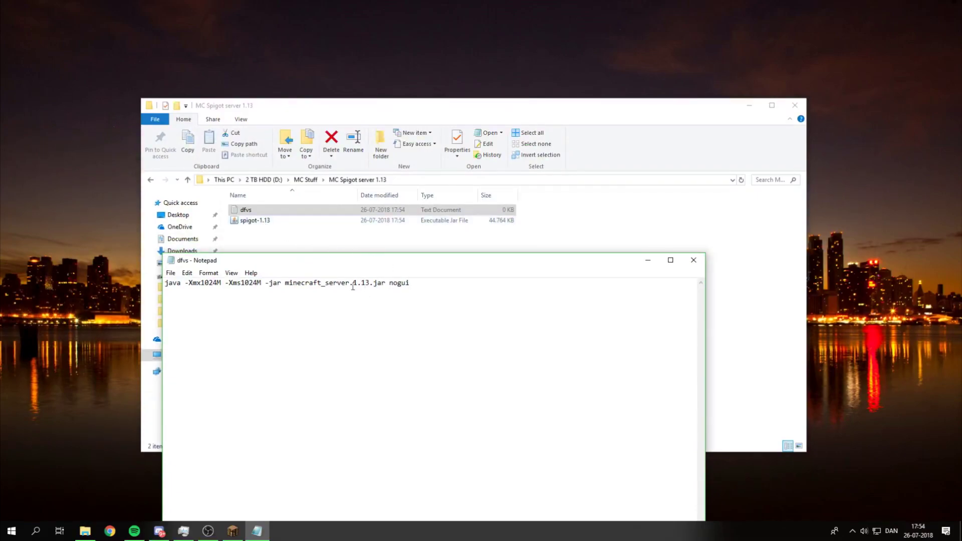
{"action": "left_click_drag", "start_coordinate": [352, 283], "coordinate": [298, 284]}
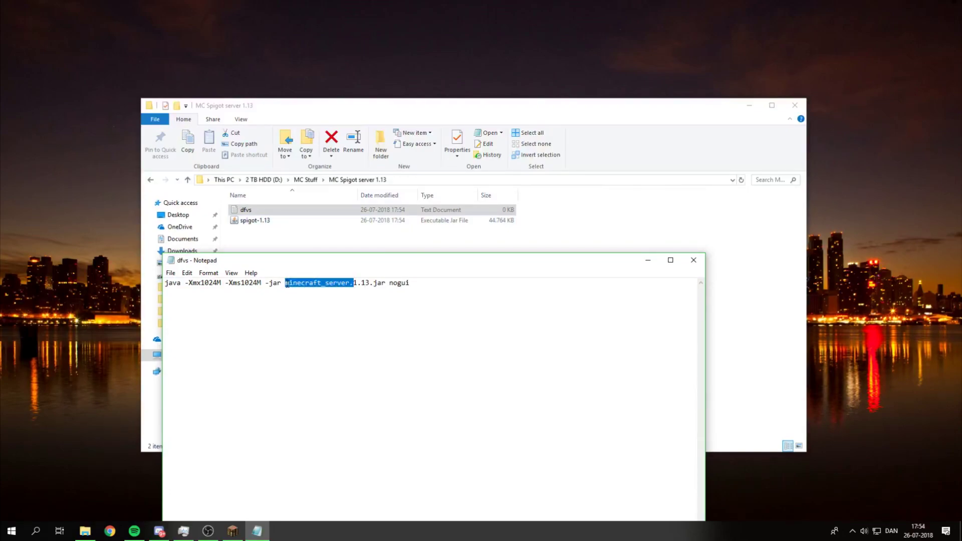
{"action": "type", "text": "spigot"}
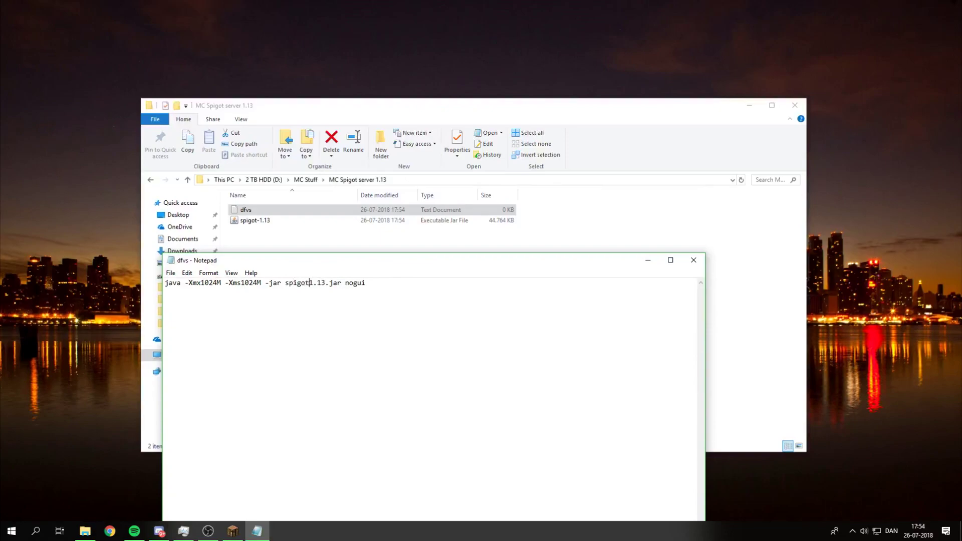
{"action": "type", "text": "-"}
{"action": "left_click_drag", "start_coordinate": [406, 261], "coordinate": [459, 118]}
{"action": "left_click", "coordinate": [224, 130]}
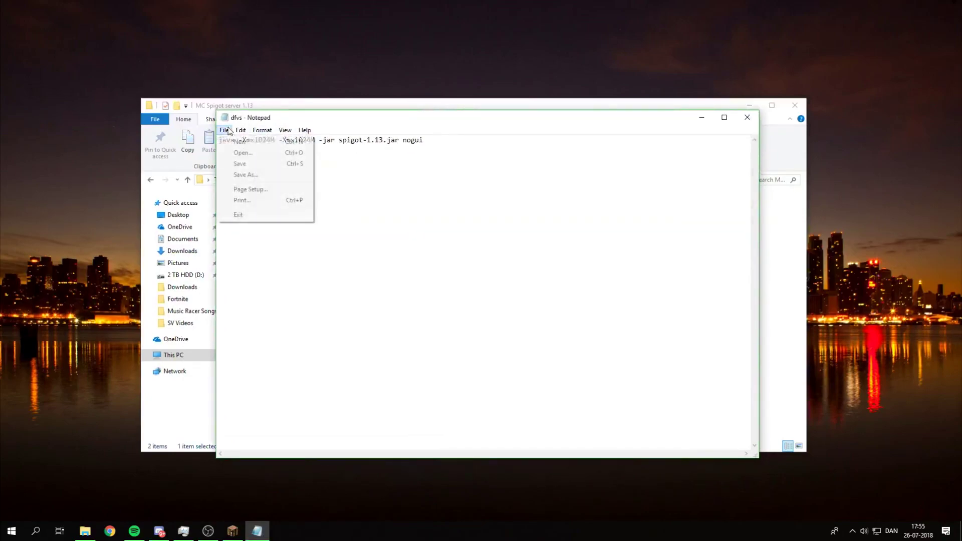
Step: Save the command as Run.bat with Save as type set to All Files
{"action": "left_click", "coordinate": [243, 175]}
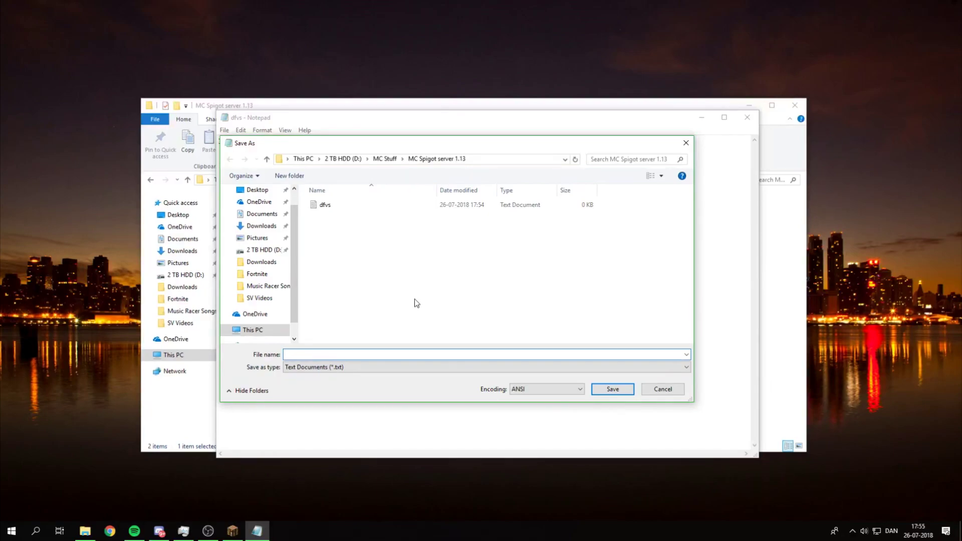
{"action": "type", "text": "Ru"}
{"action": "type", "text": "n.bat"}
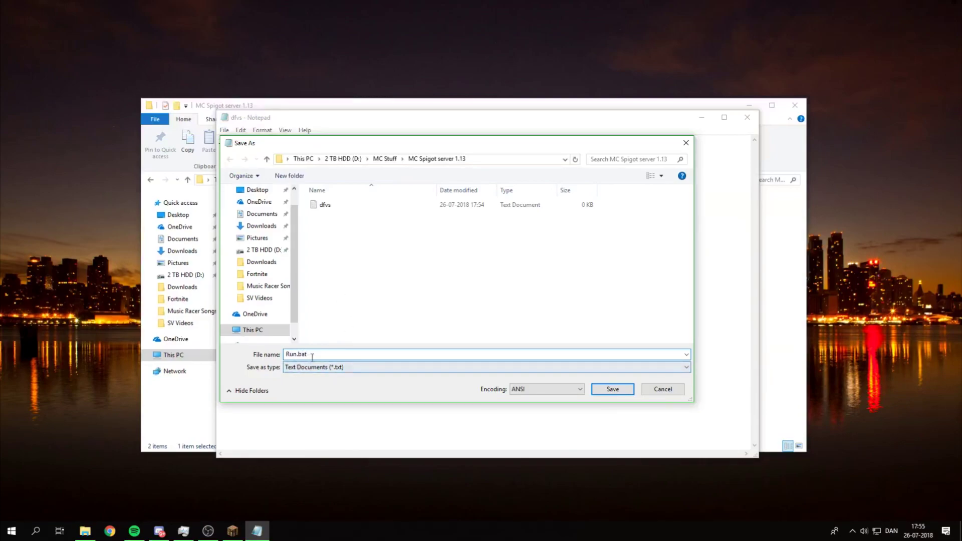
{"action": "left_click", "coordinate": [345, 368]}
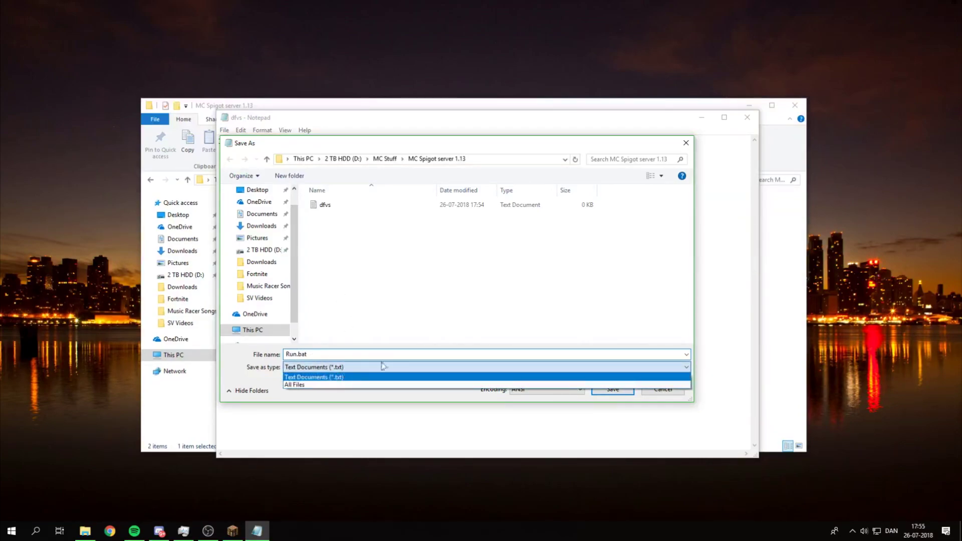
{"action": "left_click", "coordinate": [323, 385]}
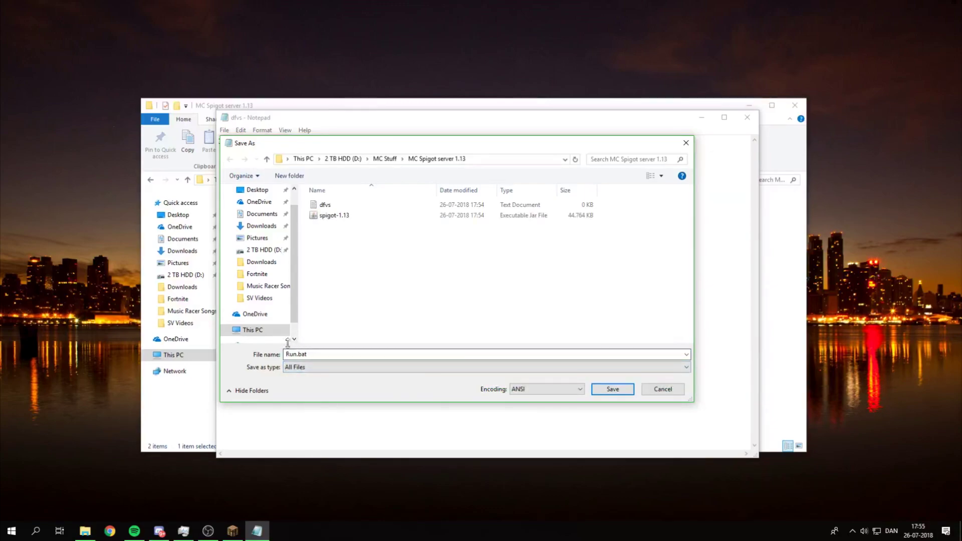
{"action": "left_click", "coordinate": [624, 390]}
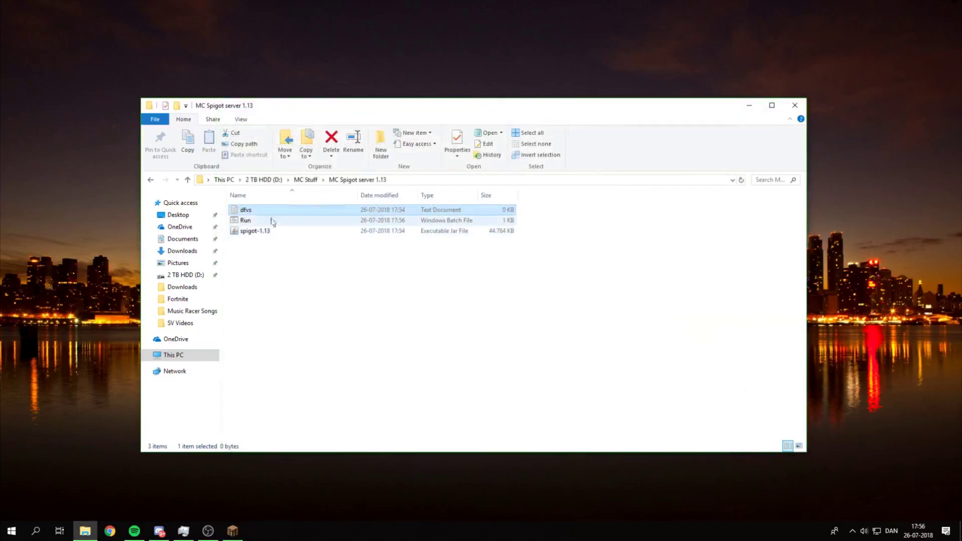
Step: Delete dfvs and run Run.bat once to generate logs, eula and server.properties
{"action": "right_click", "coordinate": [260, 212]}
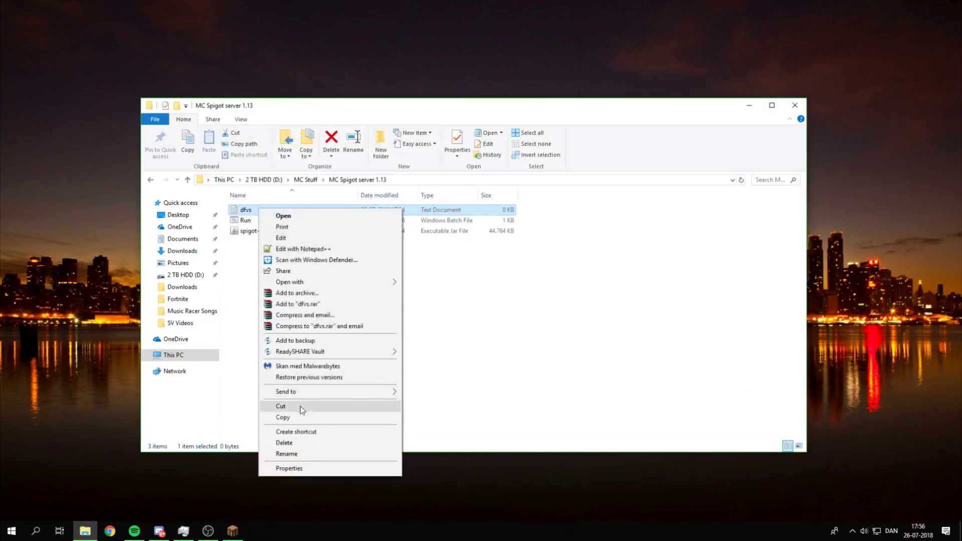
{"action": "left_click", "coordinate": [295, 443]}
{"action": "left_click", "coordinate": [519, 305]}
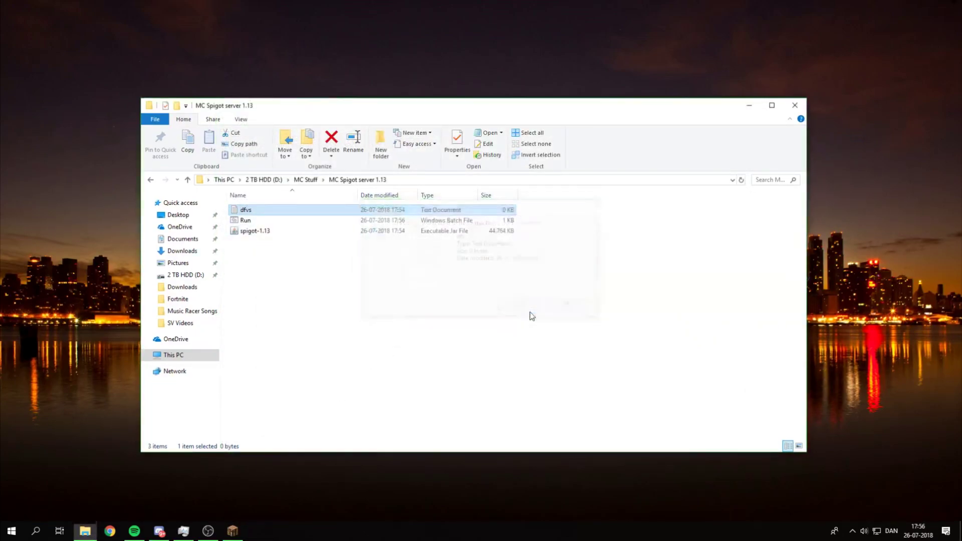
{"action": "double_click", "coordinate": [269, 213]}
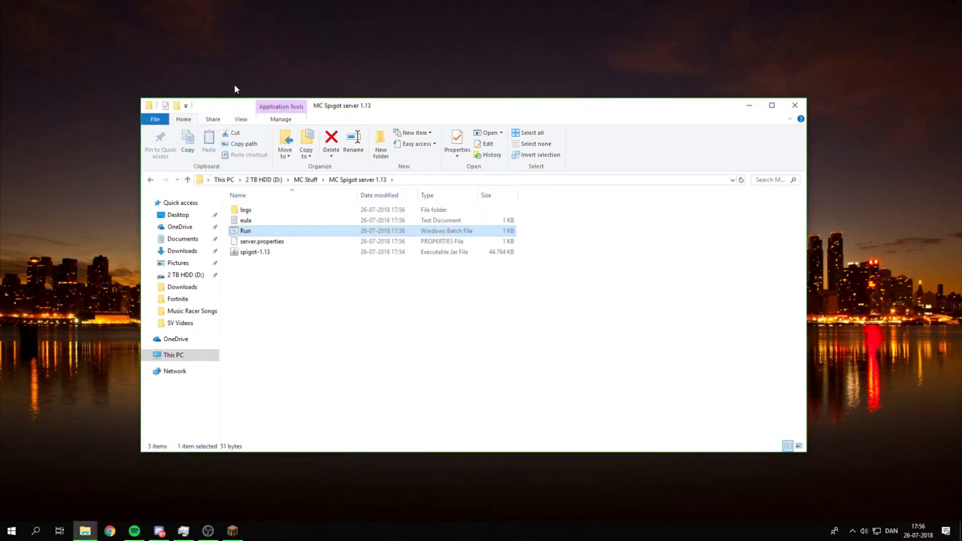
{"action": "right_click", "coordinate": [257, 223]}
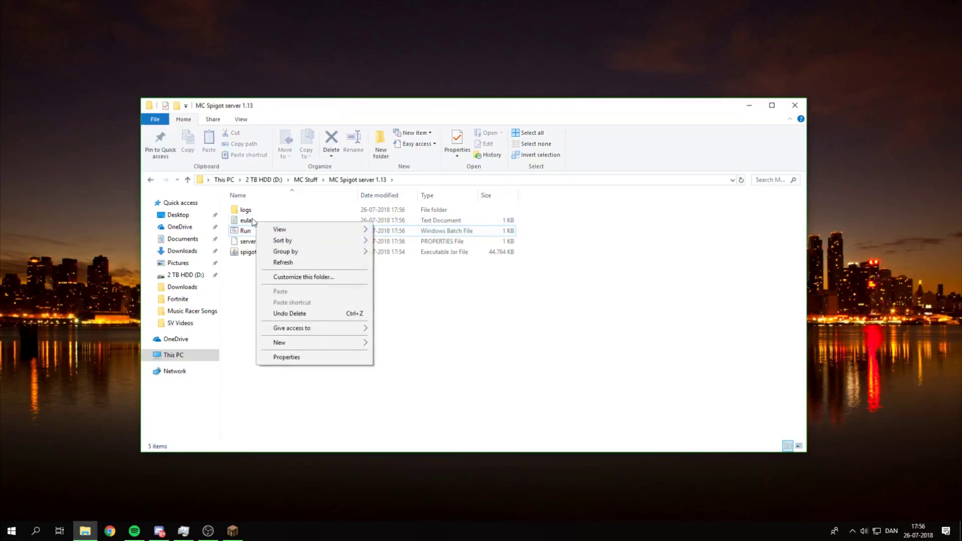
Step: Change line 3 of eula.txt to eula=true in Notepad++, save, and close it
{"action": "left_click", "coordinate": [252, 222]}
{"action": "right_click", "coordinate": [264, 221]}
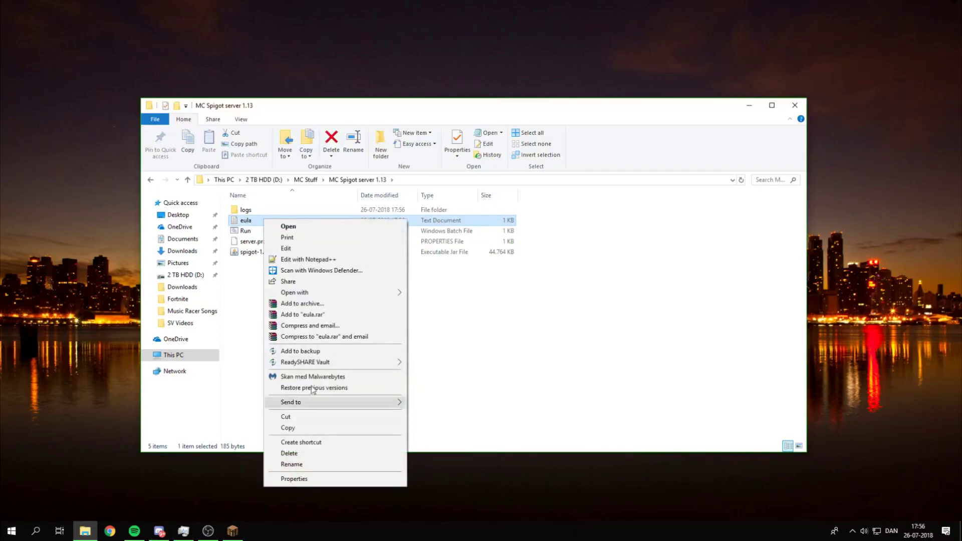
{"action": "left_click", "coordinate": [309, 259]}
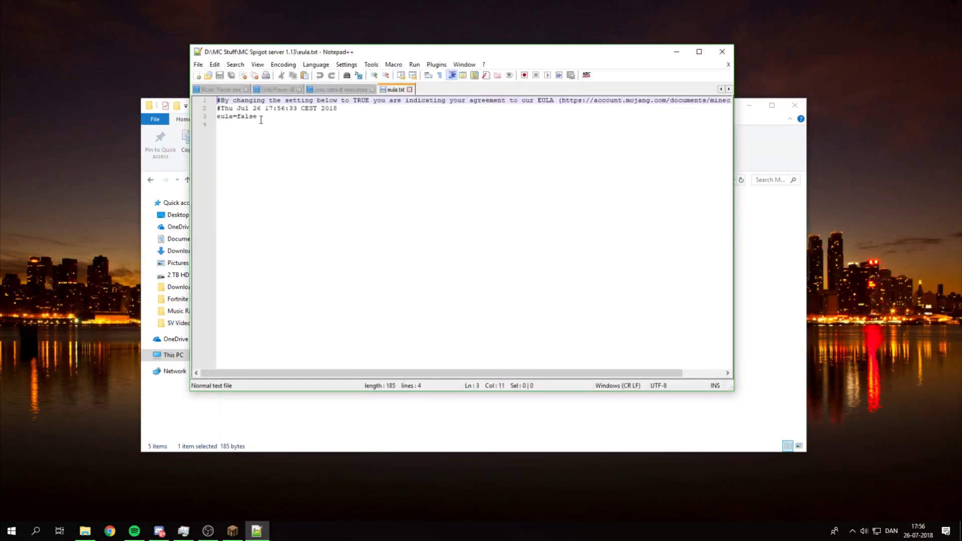
{"action": "left_click_drag", "start_coordinate": [258, 119], "coordinate": [239, 122]}
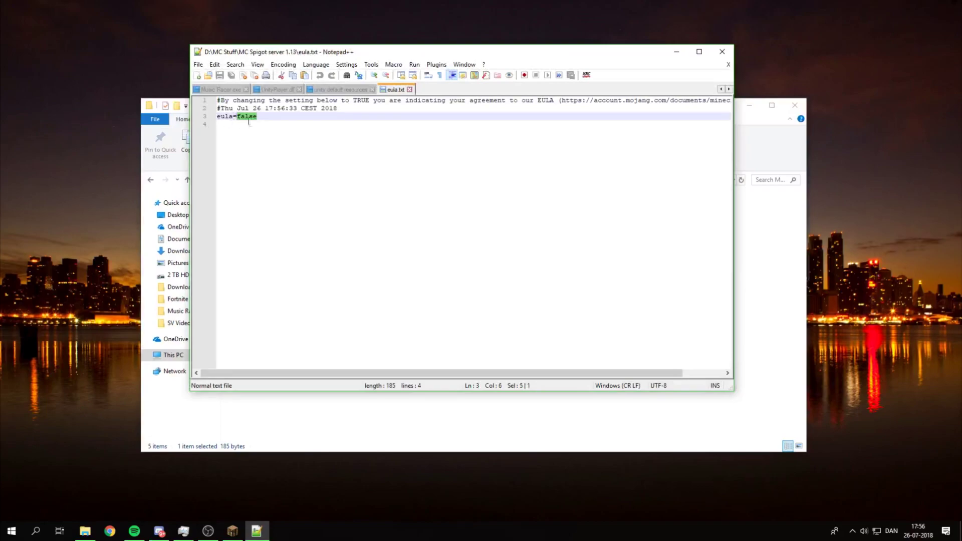
{"action": "key", "text": "BackSpace"}
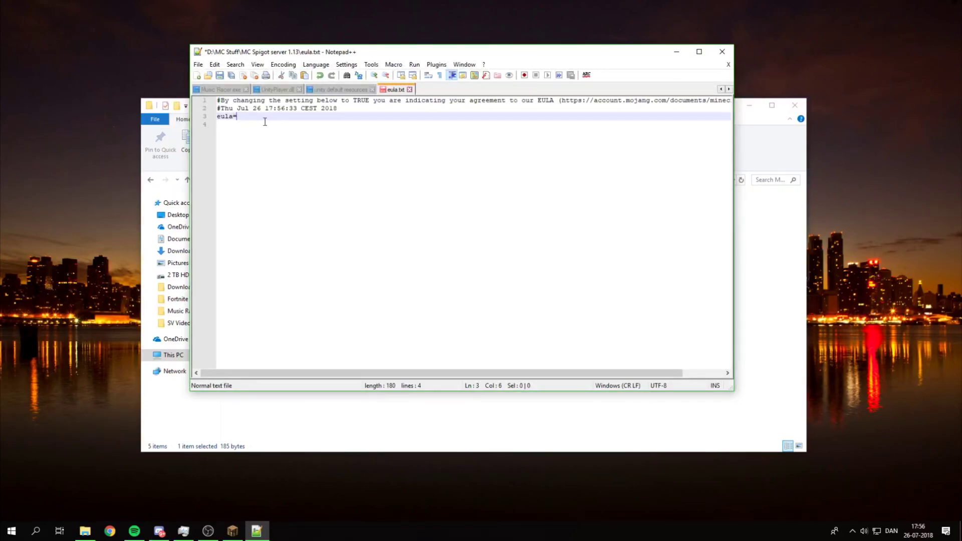
{"action": "type", "text": "true"}
{"action": "left_click", "coordinate": [219, 76]}
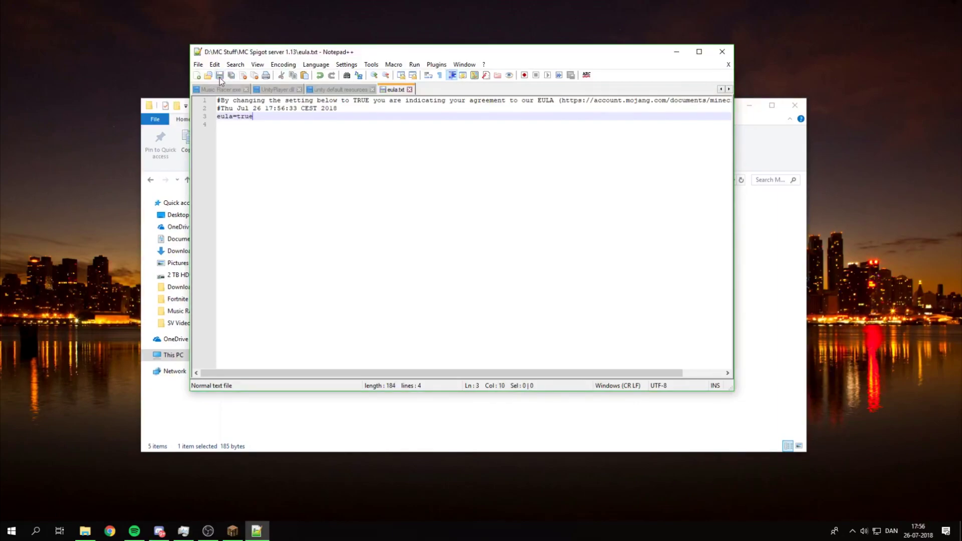
{"action": "left_click", "coordinate": [721, 52]}
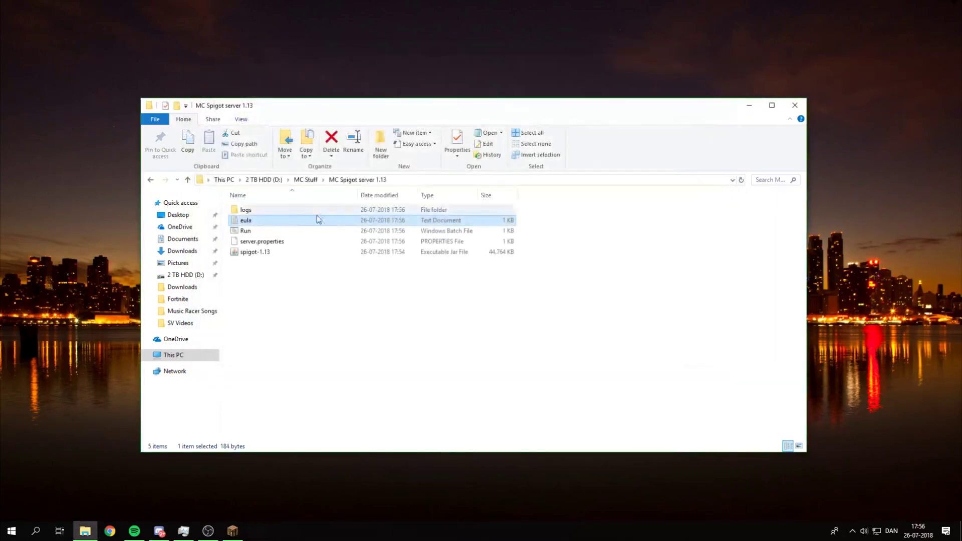
Step: Launch Run.bat again and let the Spigot server load until it reports Done (36.521s)
{"action": "double_click", "coordinate": [252, 232]}
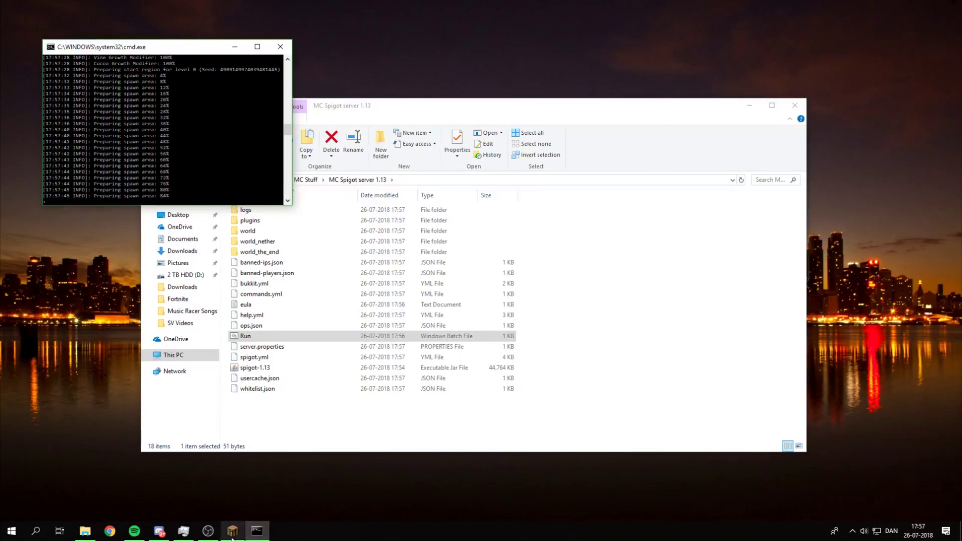
{"action": "mouse_move", "coordinate": [232, 538]}
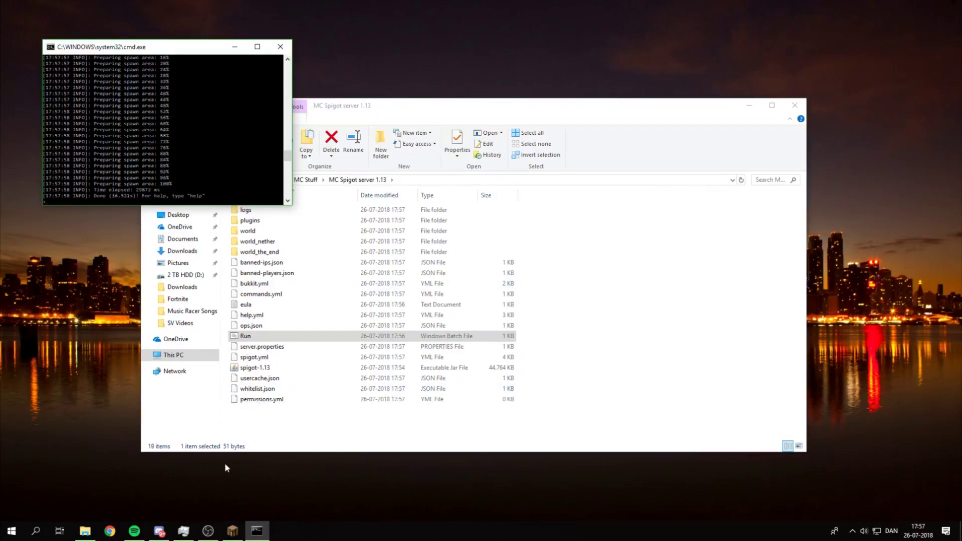
Step: In Minecraft Multiplayer, confirm the third server entry's address is localhost, then join it
{"action": "left_click", "coordinate": [232, 531]}
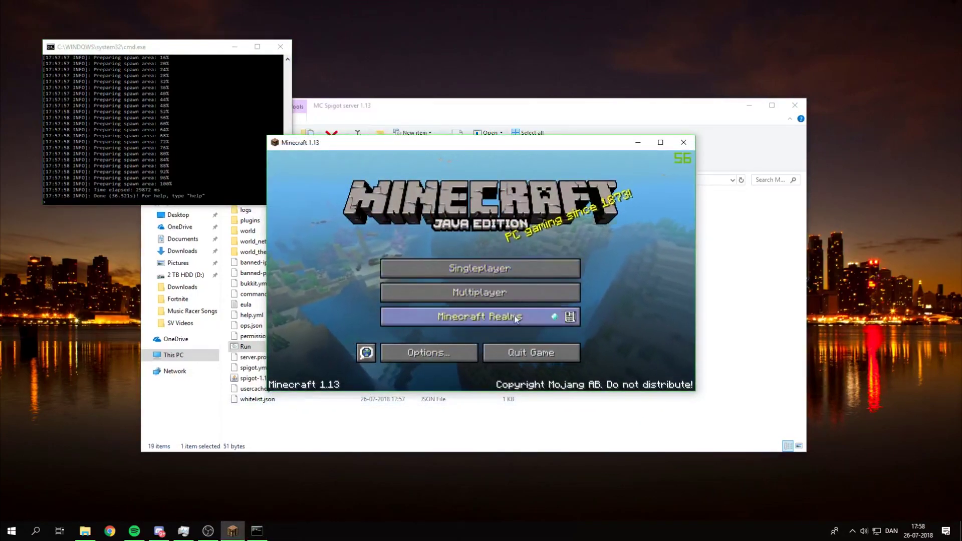
{"action": "left_click", "coordinate": [475, 296]}
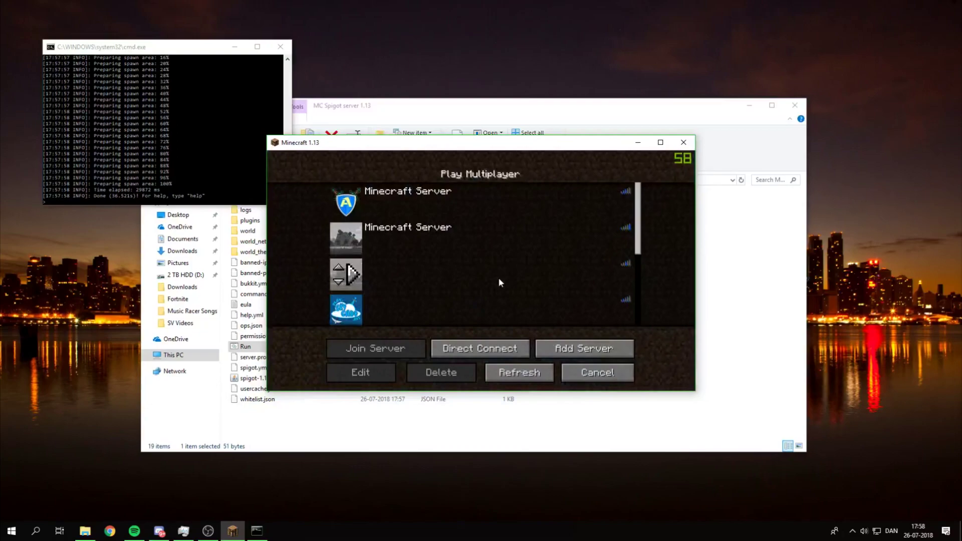
{"action": "scroll", "coordinate": [498, 278], "scroll_direction": "down", "scroll_amount": 3}
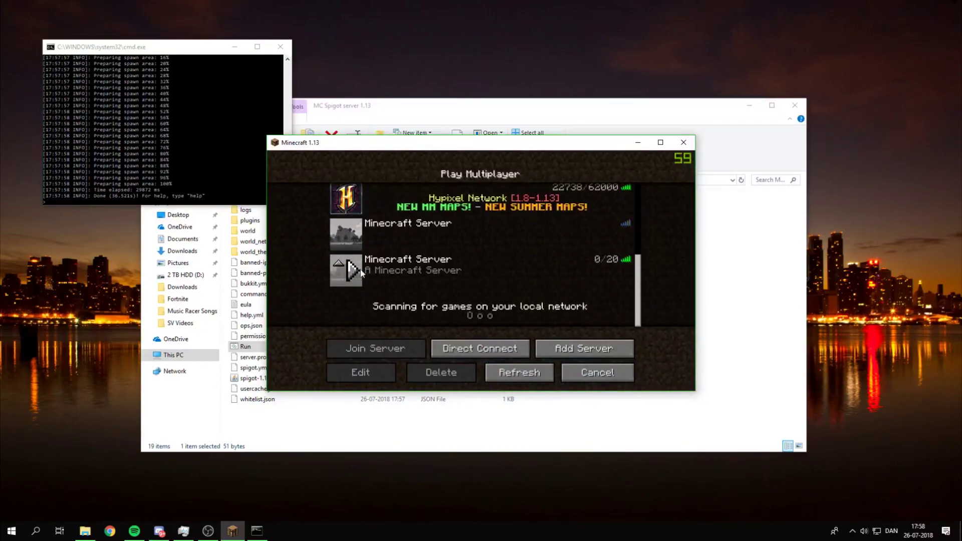
{"action": "left_click", "coordinate": [397, 269]}
{"action": "left_click", "coordinate": [368, 368]}
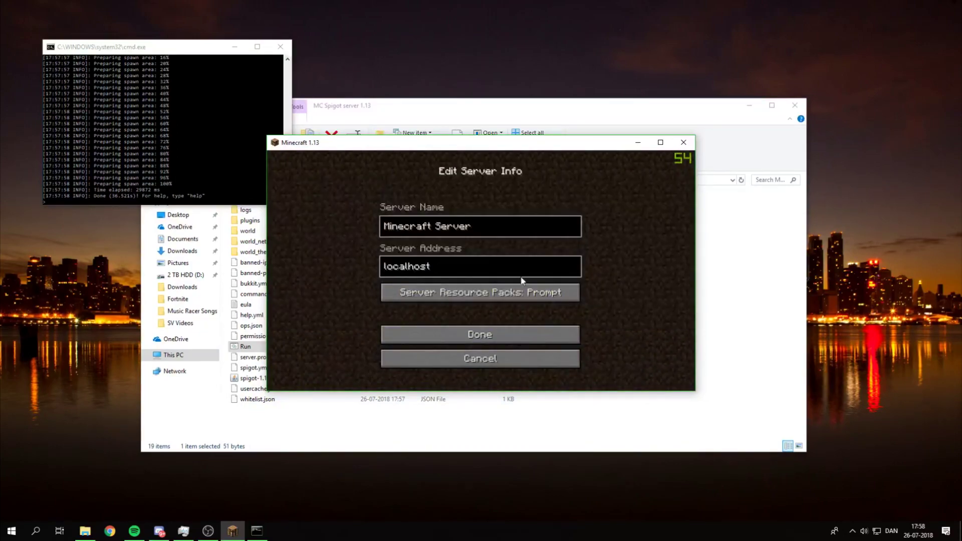
{"action": "left_click", "coordinate": [493, 345]}
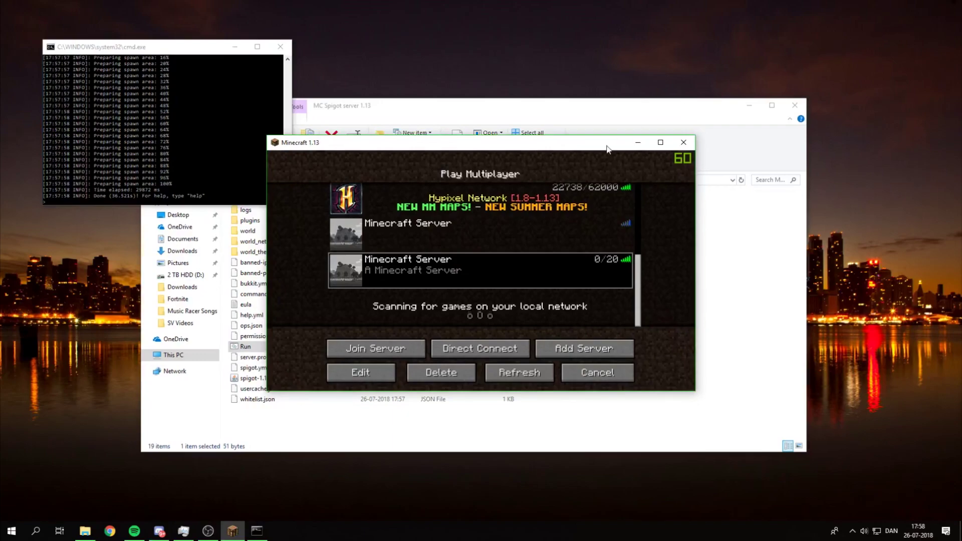
{"action": "mouse_move", "coordinate": [365, 278]}
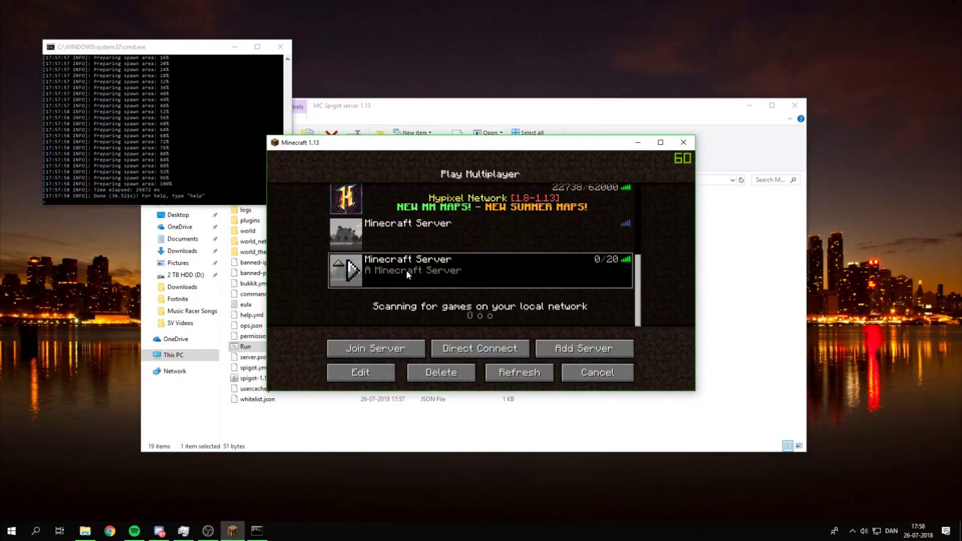
{"action": "left_click", "coordinate": [354, 272]}
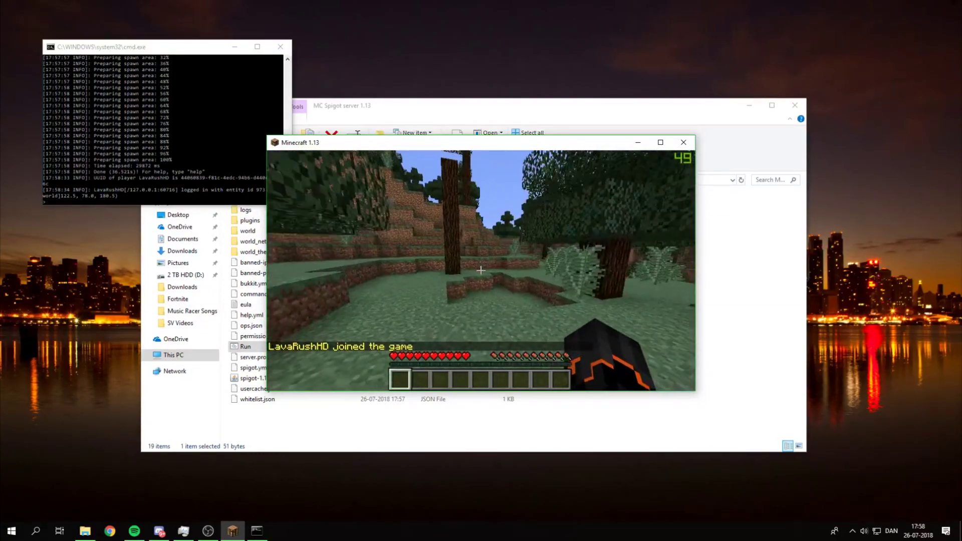
Step: Walk forward into the forest and punch a tree's log
{"action": "key", "text": "w"}
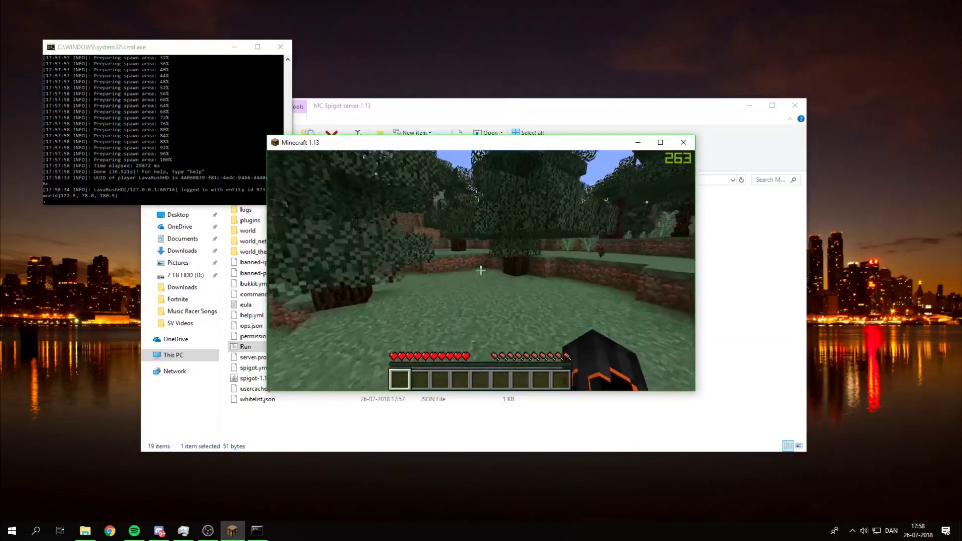
{"action": "key", "text": "w"}
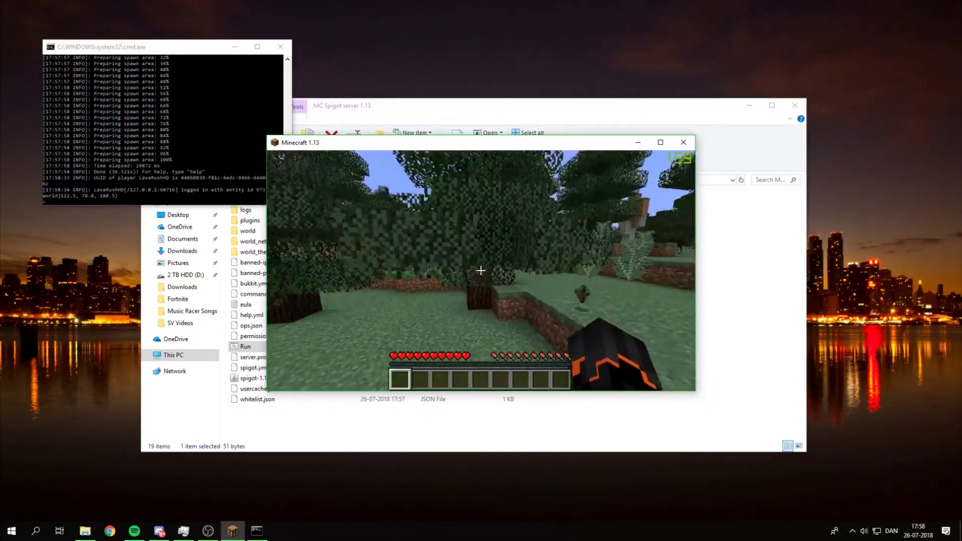
{"action": "key", "text": "w"}
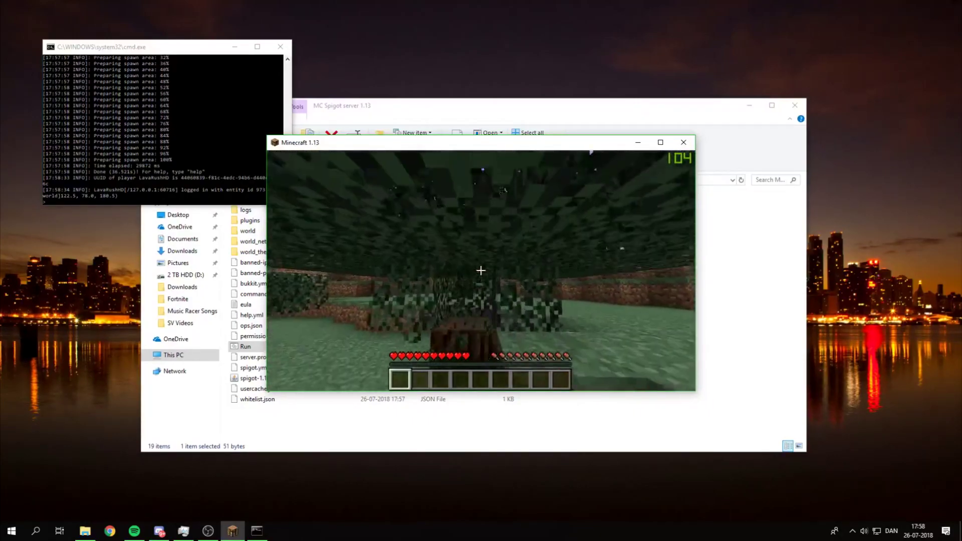
{"action": "key", "text": "w"}
{"action": "left_click", "coordinate": [481, 271]}
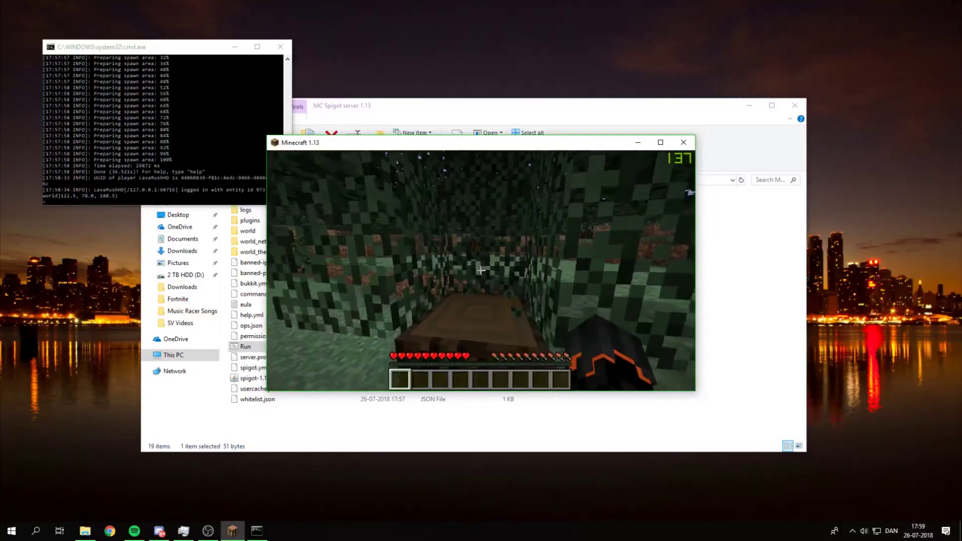
Step: Walk on through the forest, then leave the game for the desktop
{"action": "key", "text": "w"}
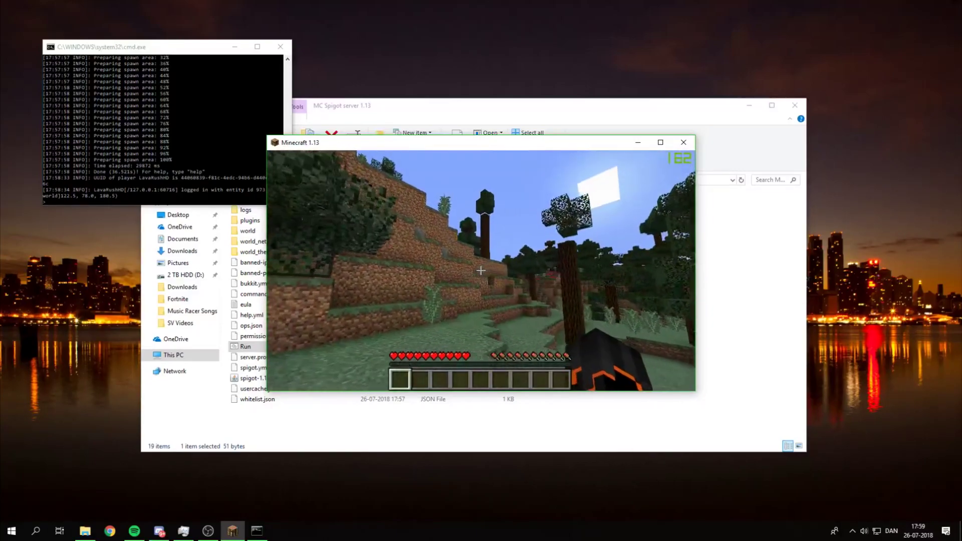
{"action": "key", "text": "w"}
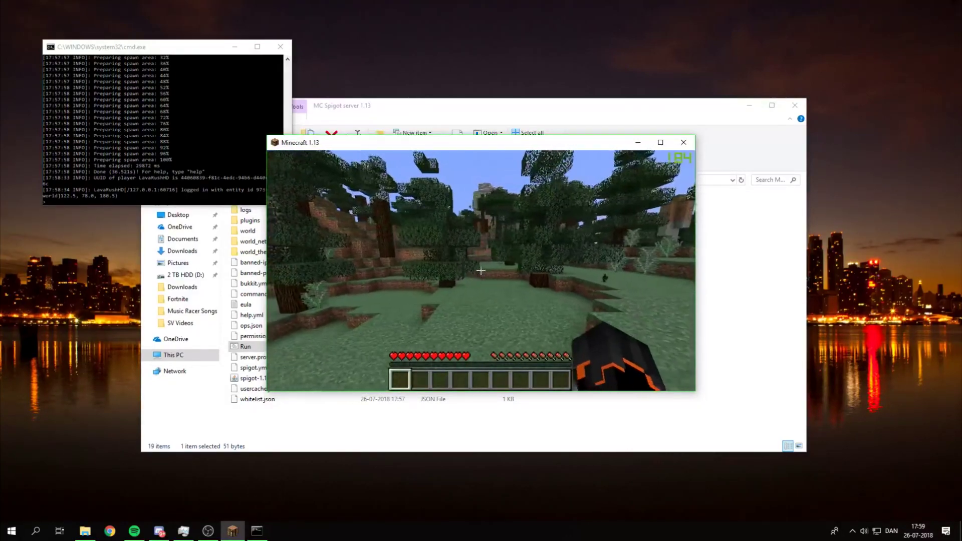
{"action": "key", "text": "w"}
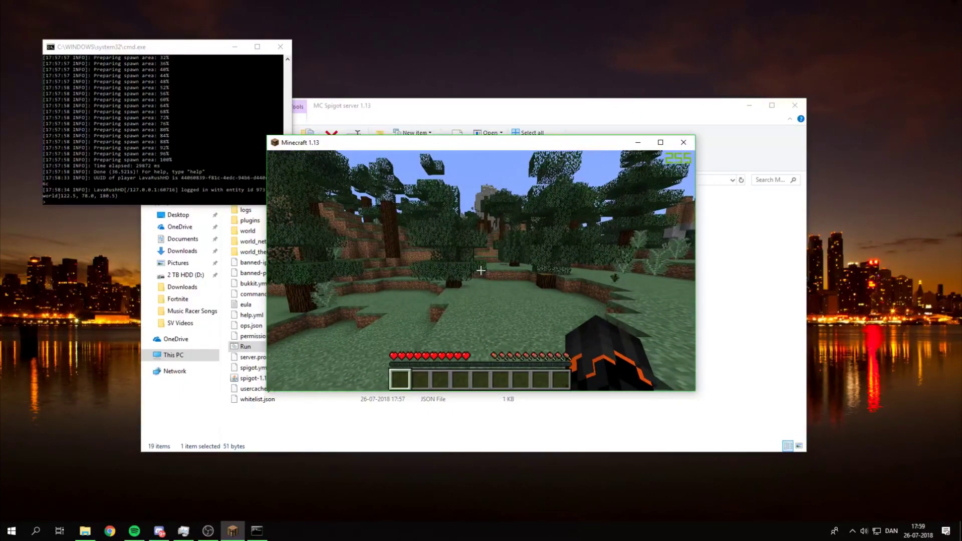
{"action": "key", "text": "super"}
Step: Make the player a server operator with op in the console, then return to the game
{"action": "left_click", "coordinate": [244, 179]}
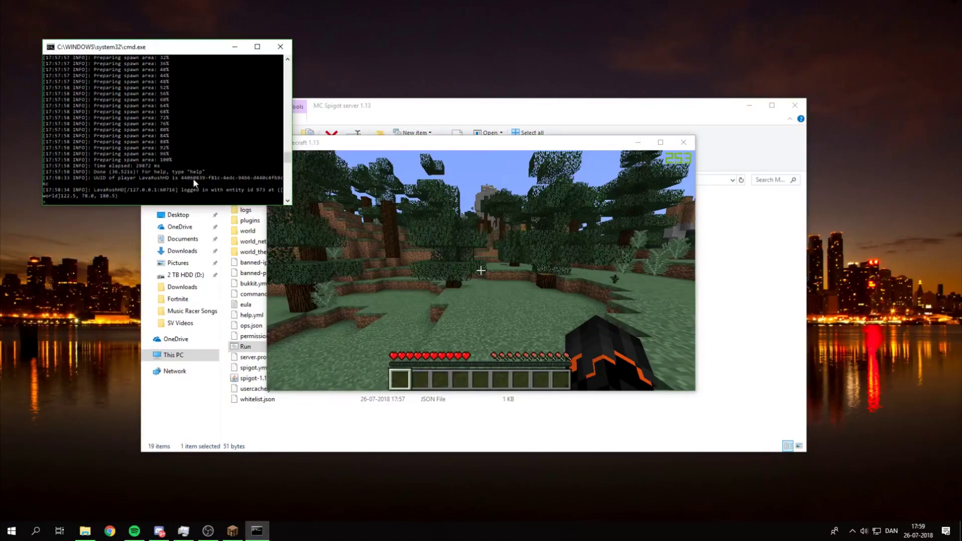
{"action": "type", "text": "op LavaRushHD"}
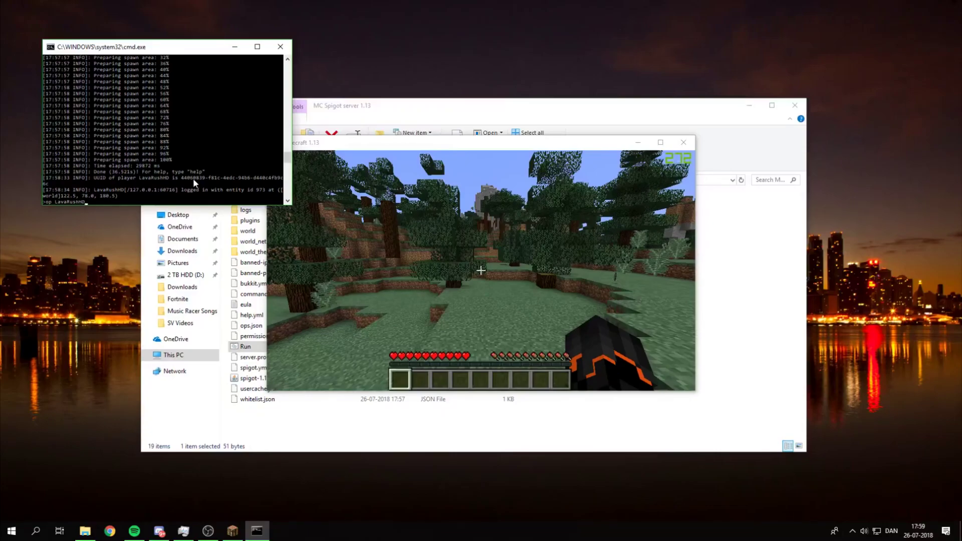
{"action": "key", "text": "Return"}
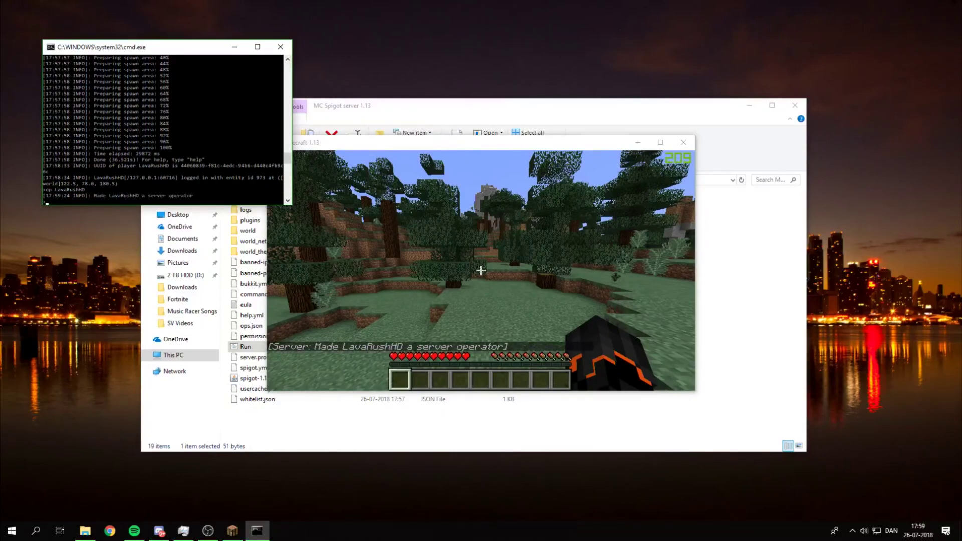
{"action": "key", "text": "alt+Tab"}
{"action": "key", "text": "w"}
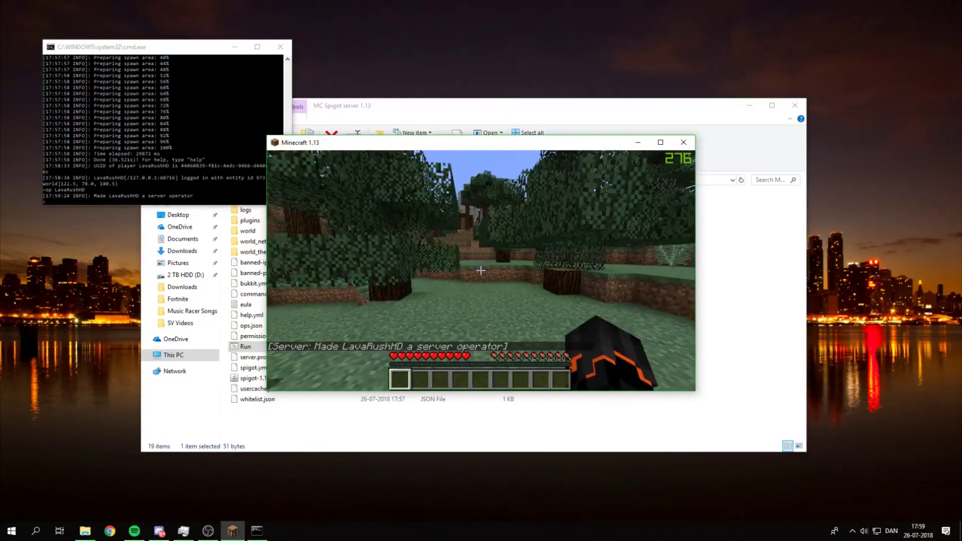
Step: Switch the player to Creative mode with /gamemode creative from chat
{"action": "type", "text": "/?"}
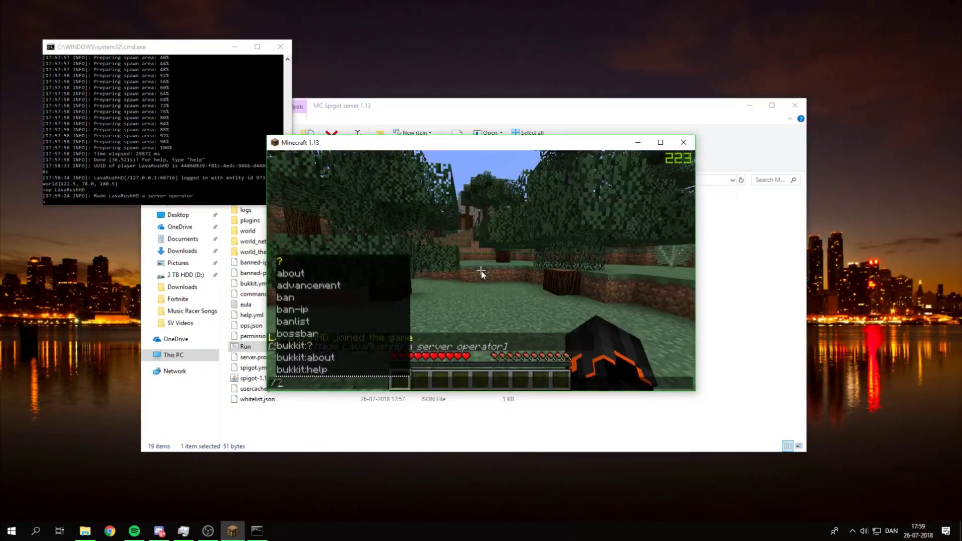
{"action": "key", "text": "BackSpace"}
{"action": "type", "text": "op"}
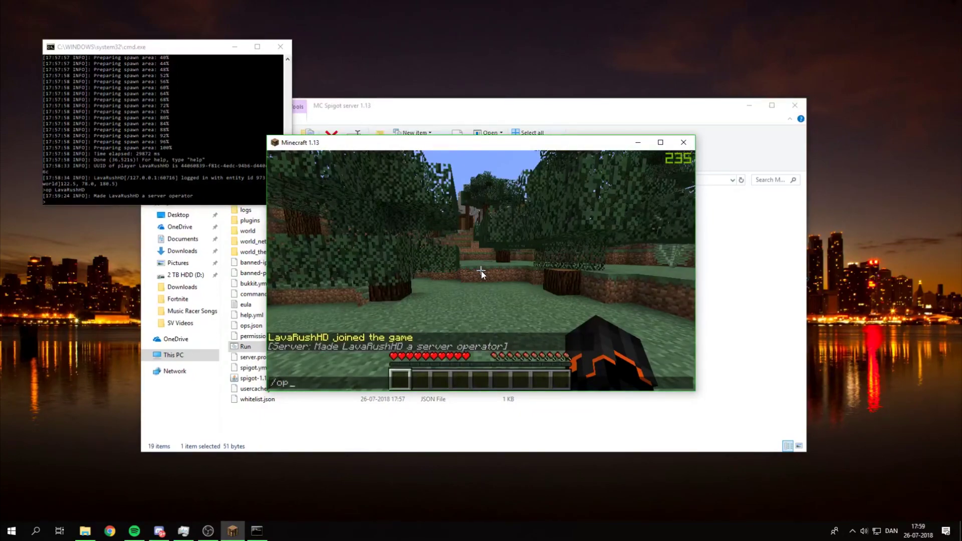
{"action": "key", "text": "BackSpace"}
{"action": "key", "text": "BackSpace"}
{"action": "type", "text": "?"}
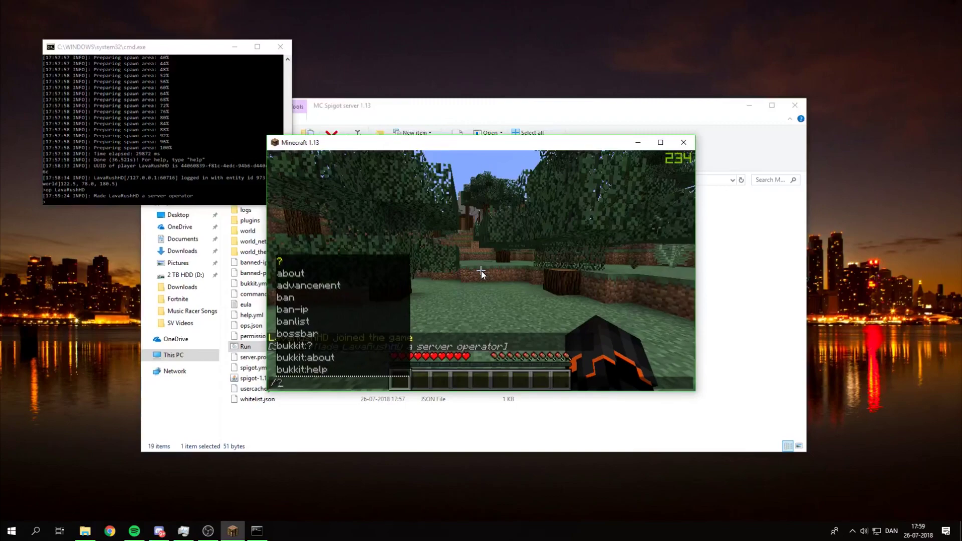
{"action": "key", "text": "BackSpace"}
{"action": "type", "text": "game"}
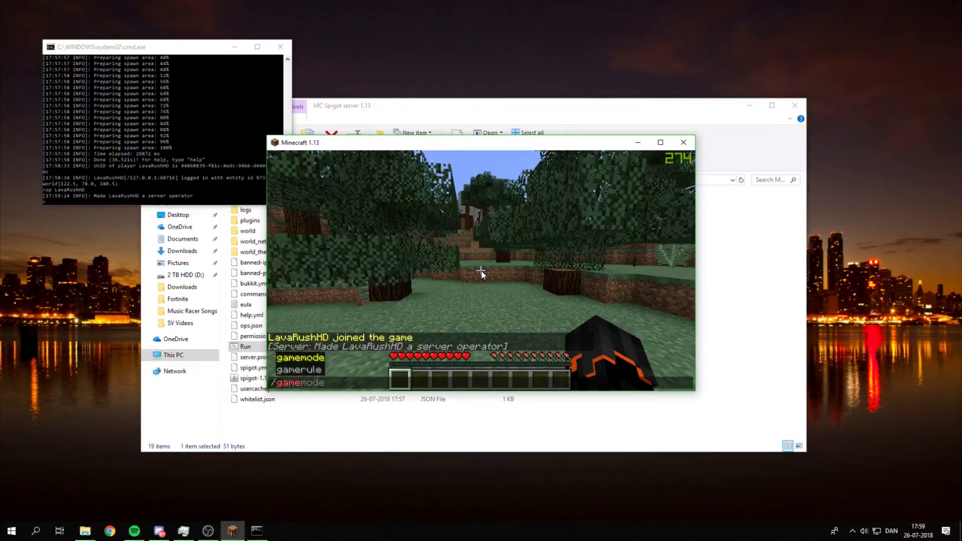
{"action": "key", "text": "Return"}
{"action": "key", "text": "t"}
{"action": "key", "text": "Up"}
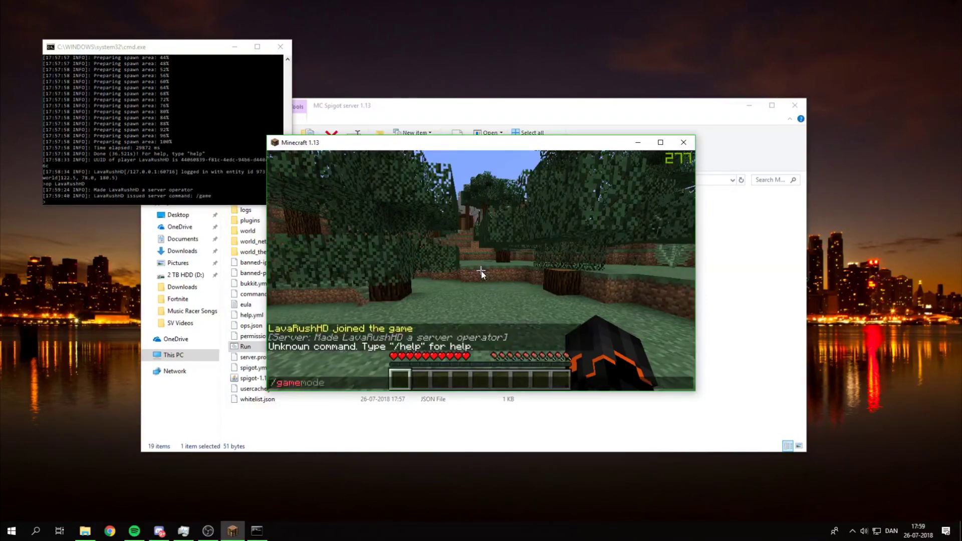
{"action": "key", "text": "Tab"}
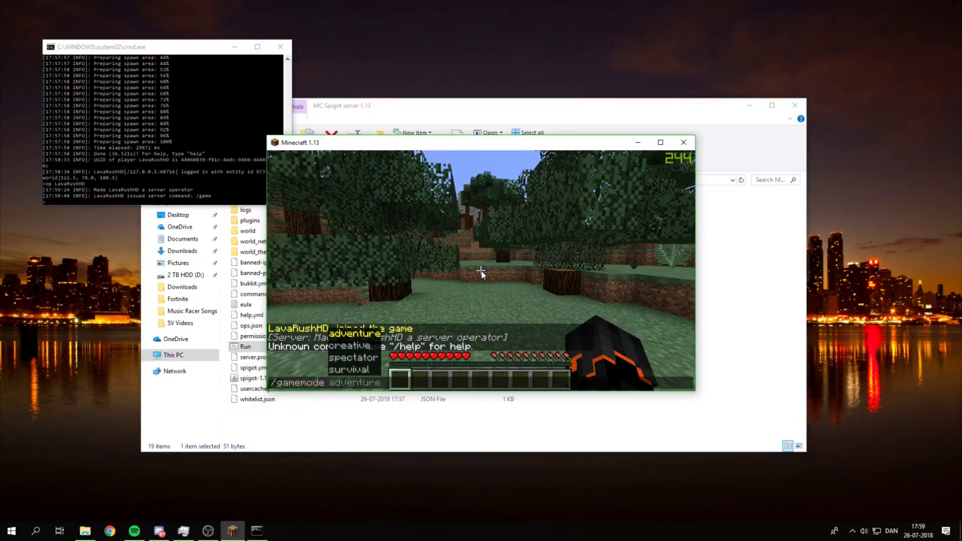
{"action": "type", "text": "creative"}
{"action": "key", "text": "Return"}
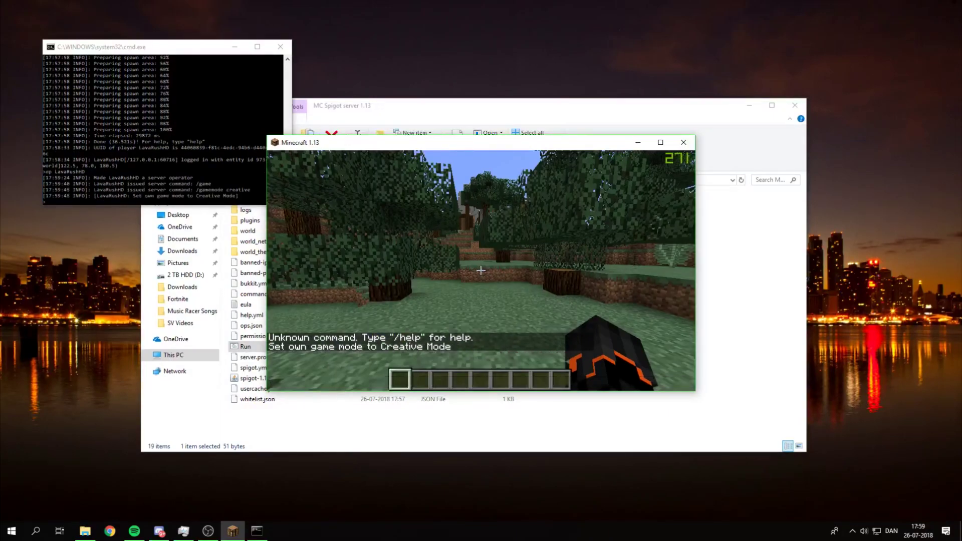
Step: Fly over the forest and treetops, then bring up the Game Menu
{"action": "key", "text": "w"}
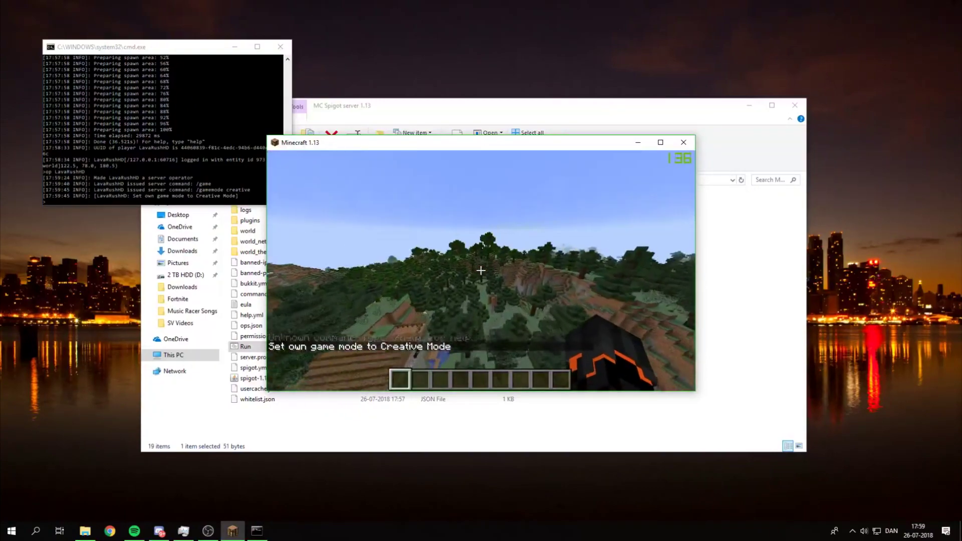
{"action": "key", "text": "w"}
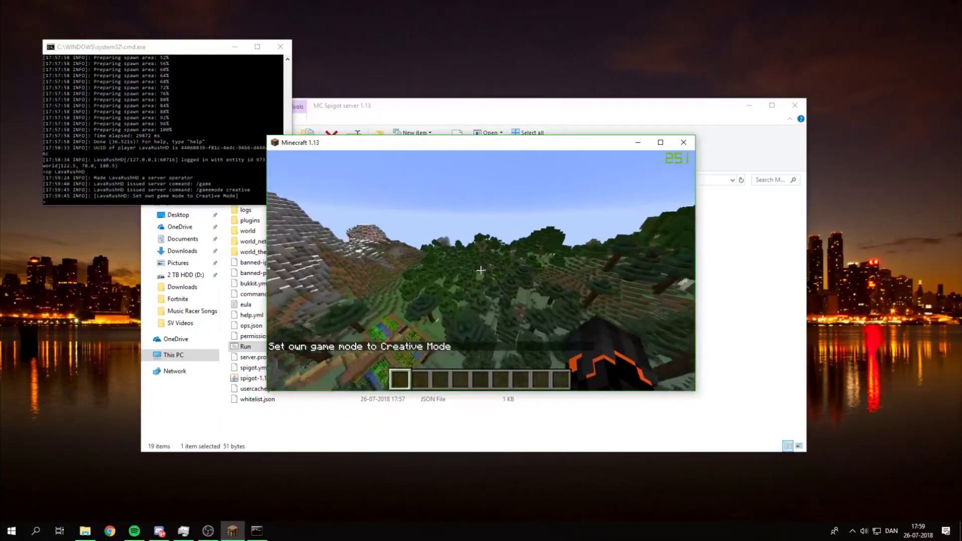
{"action": "key", "text": "w"}
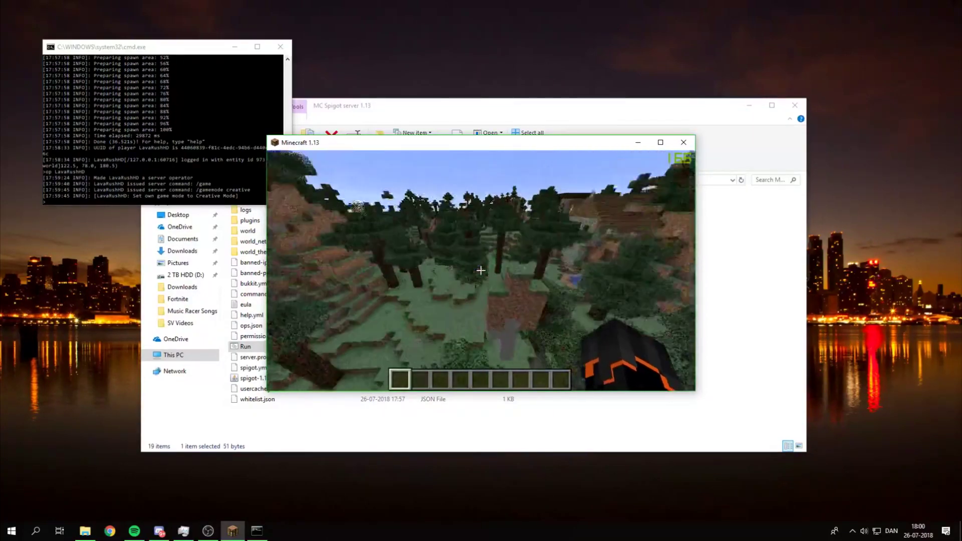
{"action": "key", "text": "w"}
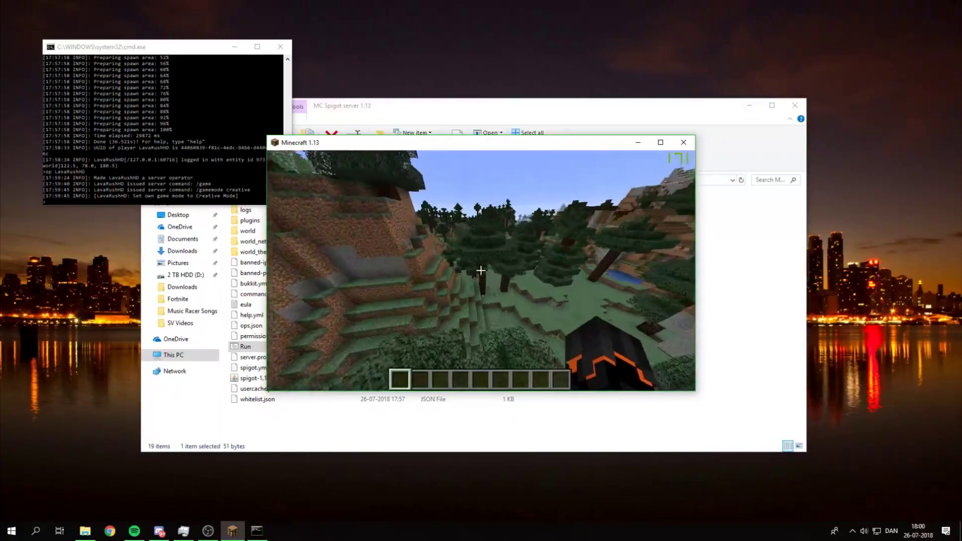
{"action": "key", "text": "space"}
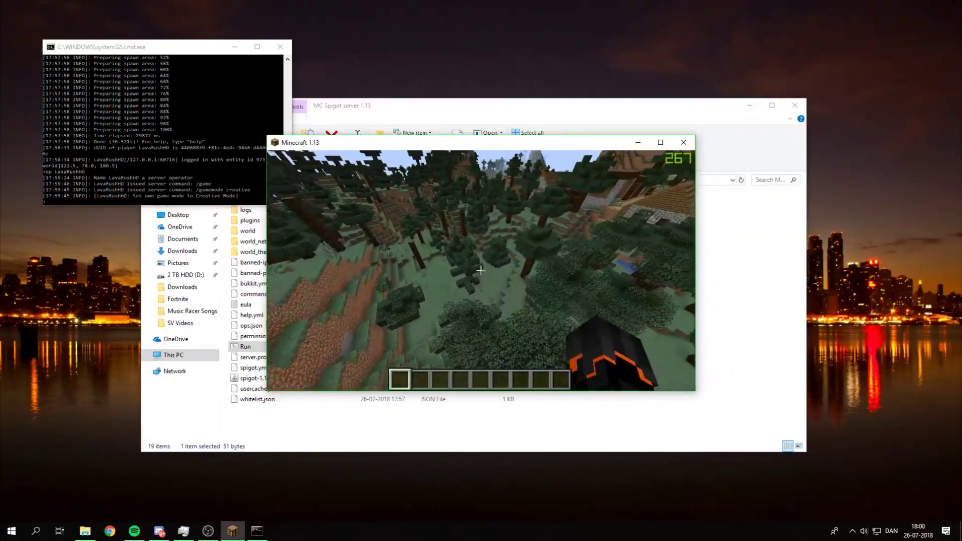
{"action": "key", "text": "shift"}
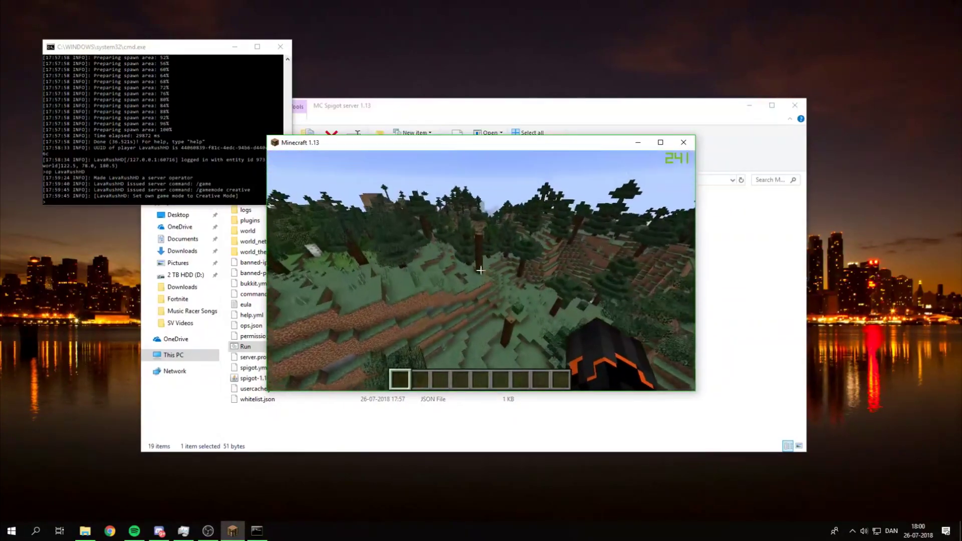
{"action": "key", "text": "shift"}
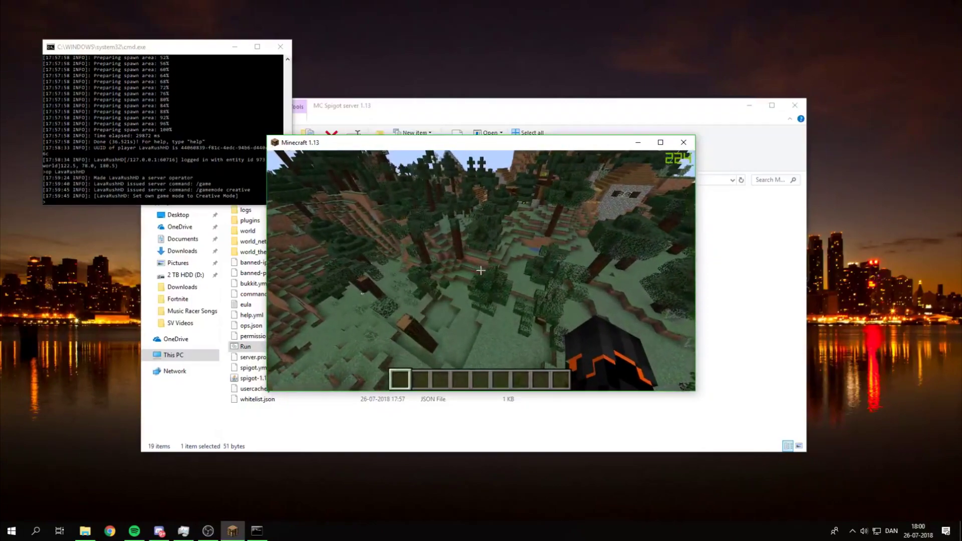
{"action": "key", "text": "space"}
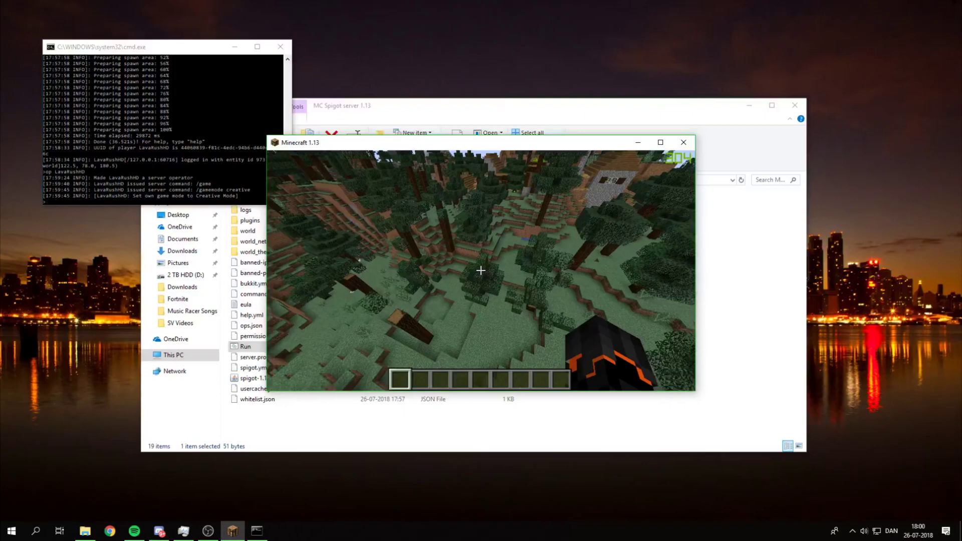
{"action": "key", "text": "shift"}
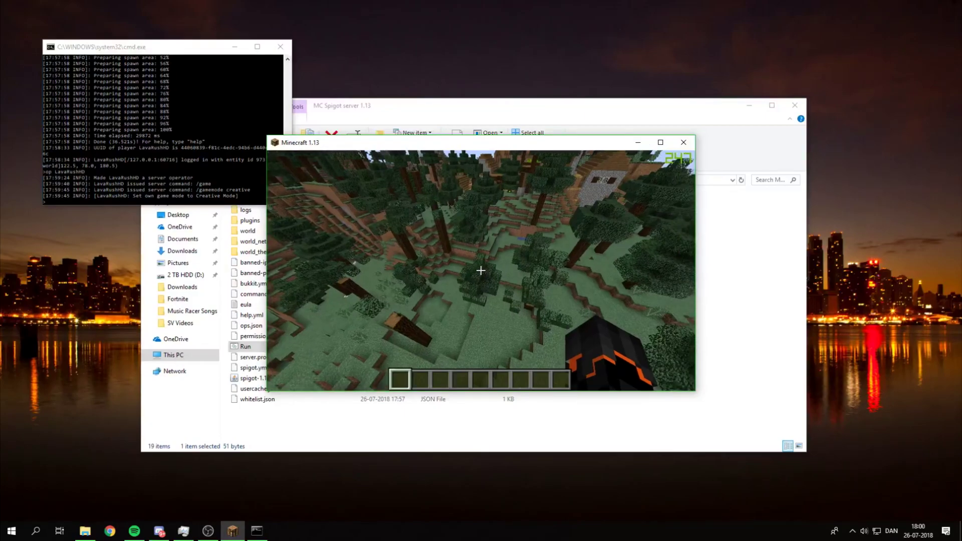
{"action": "key", "text": "Escape"}
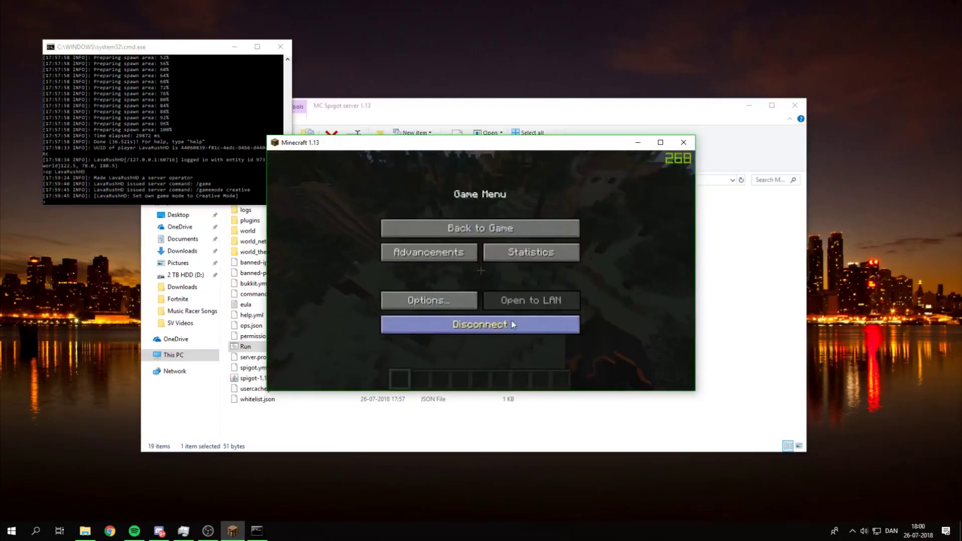
Step: Disconnect from the local server and shut it down with the stop command
{"action": "left_click", "coordinate": [513, 324]}
{"action": "left_click", "coordinate": [184, 160]}
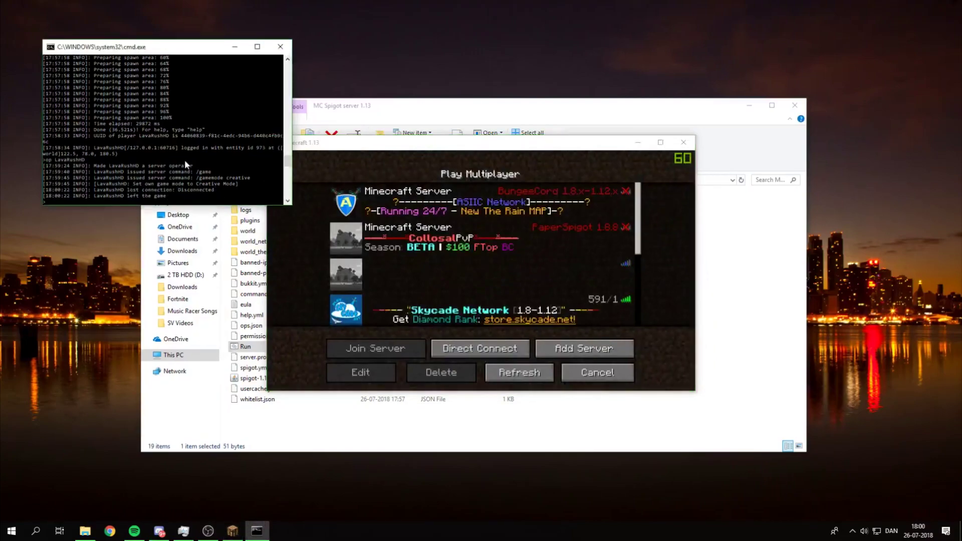
{"action": "type", "text": "stop"}
{"action": "key", "text": "Return"}
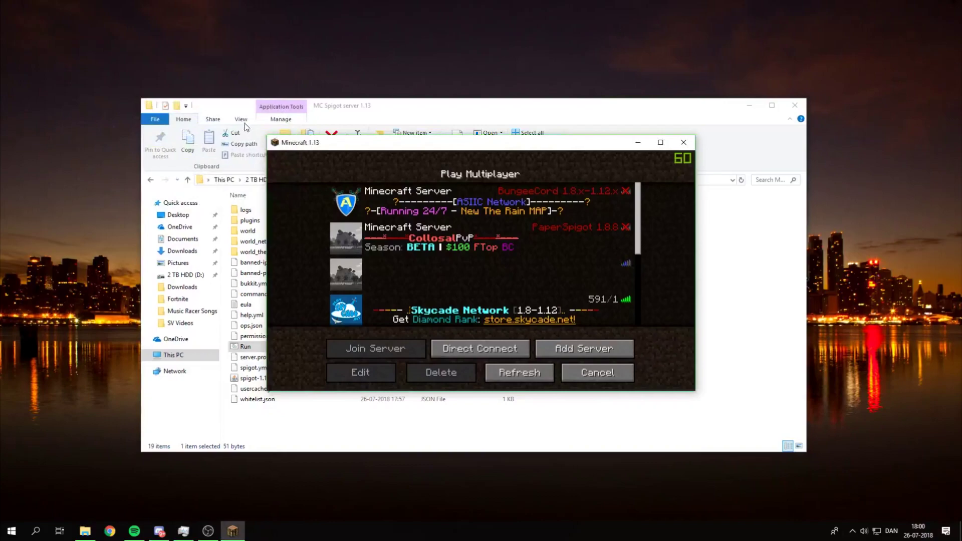
Step: Copy the spigot-1.13 jar and go back up to the MC Stuff folder
{"action": "left_click", "coordinate": [427, 120]}
{"action": "right_click", "coordinate": [274, 377]}
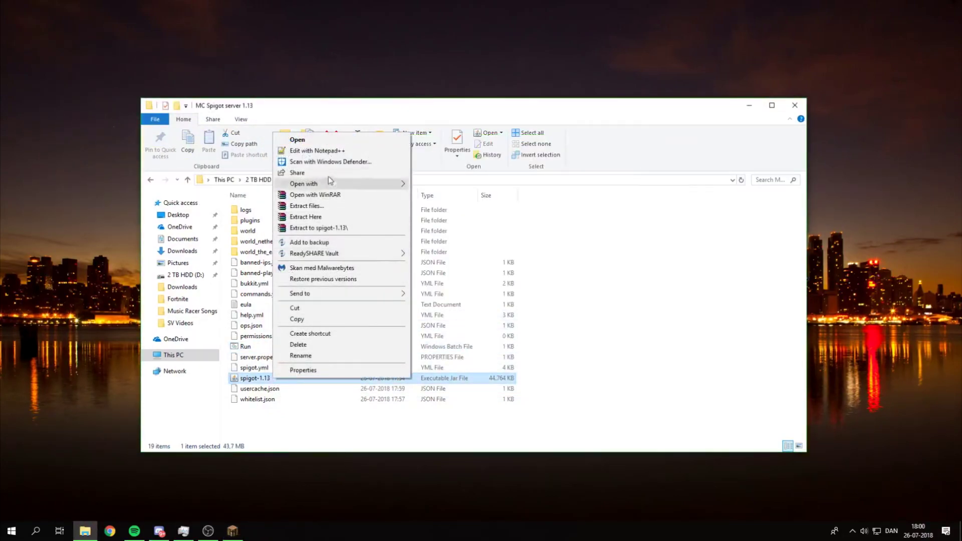
{"action": "left_click", "coordinate": [313, 319]}
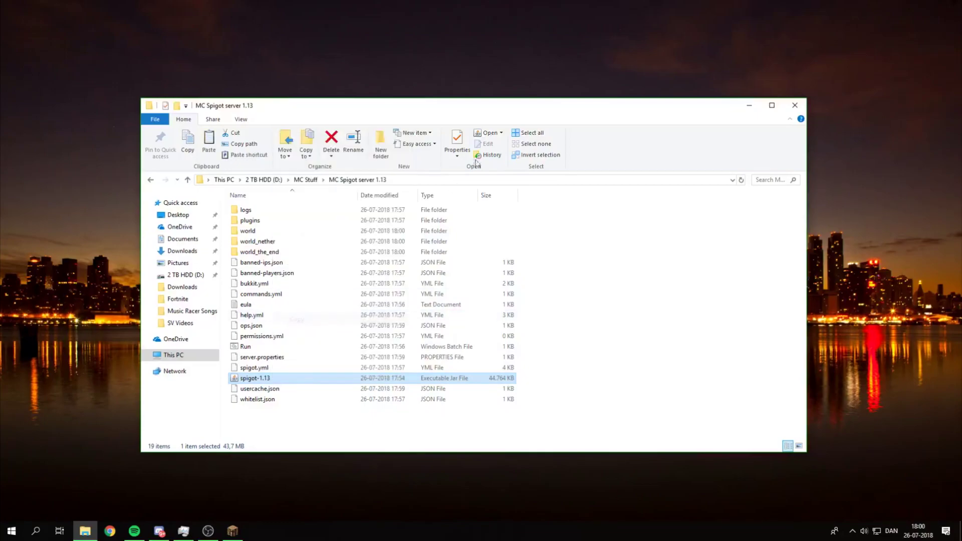
{"action": "left_click", "coordinate": [309, 182]}
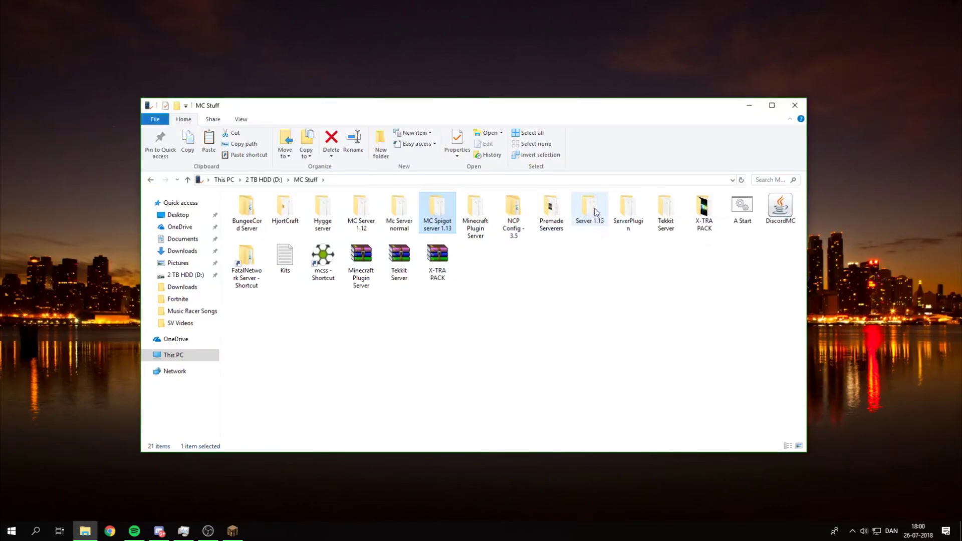
Step: Paste the spigot-1.13 jar into the Server 1.13 folder
{"action": "double_click", "coordinate": [594, 211]}
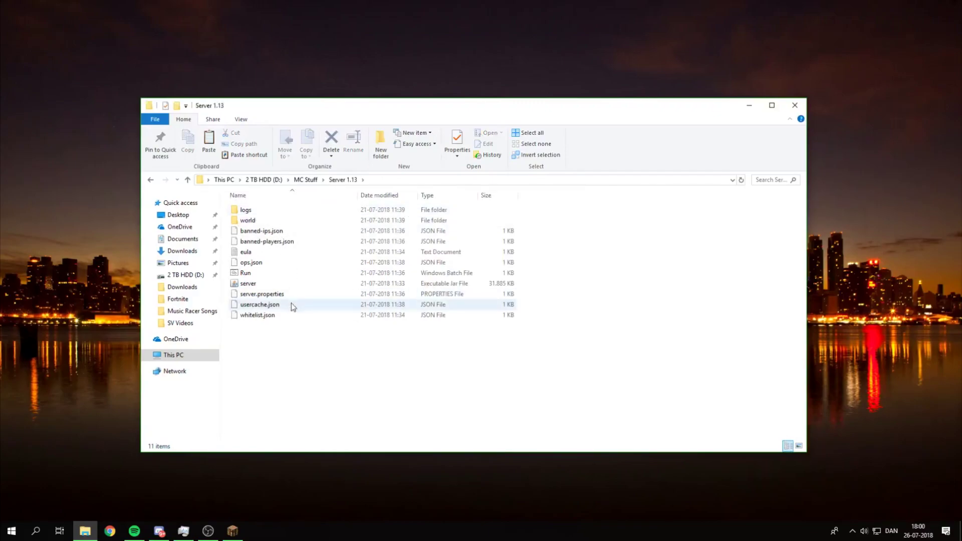
{"action": "right_click", "coordinate": [288, 353]}
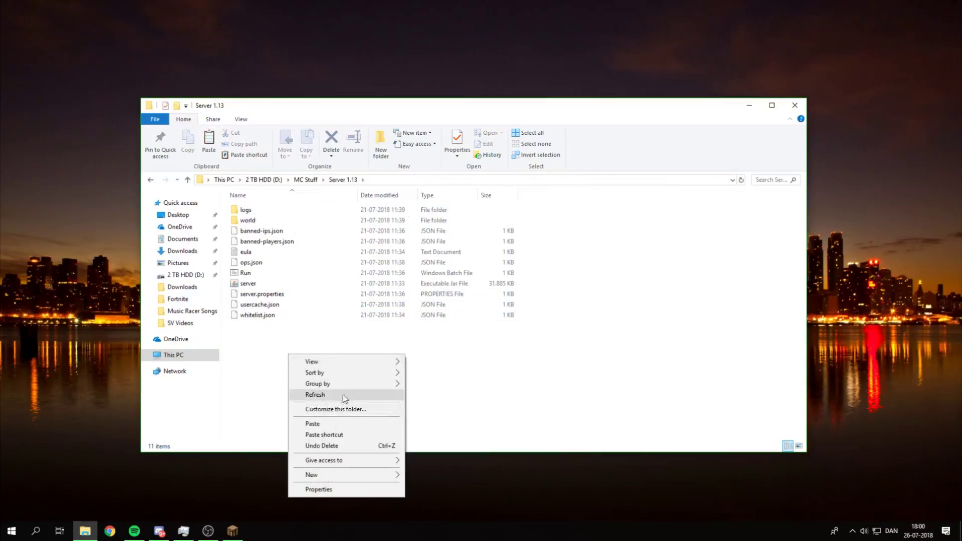
{"action": "left_click", "coordinate": [362, 424]}
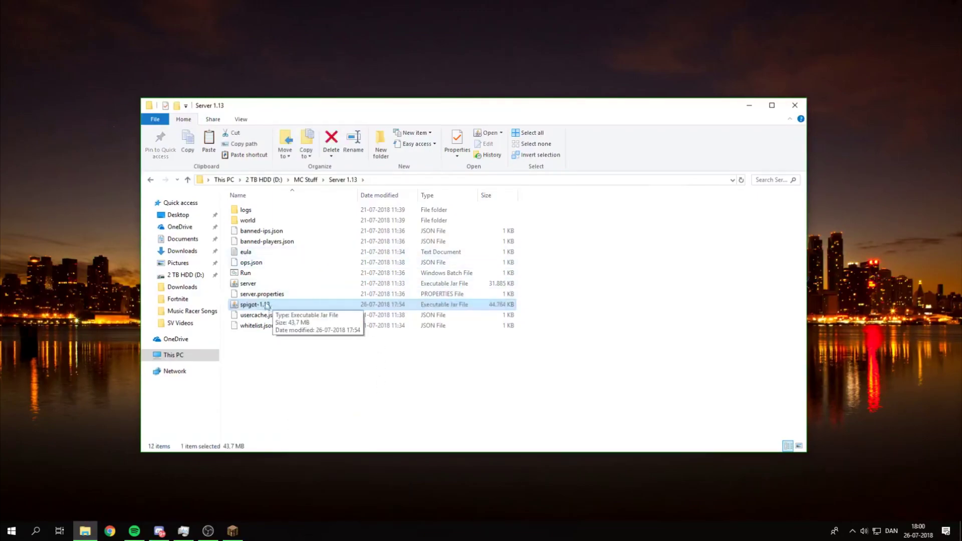
Step: Delete the old server.jar and open Run.bat in Notepad++ for editing
{"action": "left_click", "coordinate": [322, 283]}
{"action": "key", "text": "Delete"}
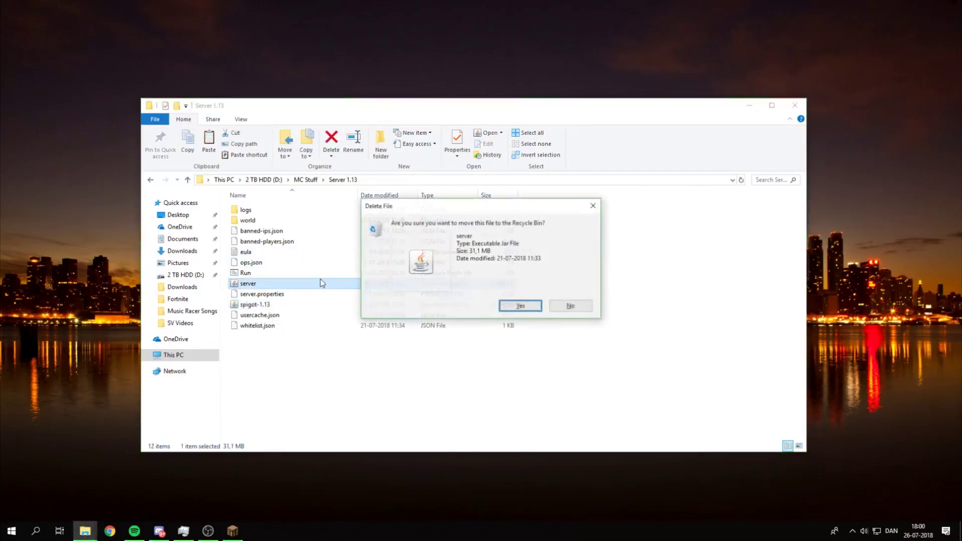
{"action": "key", "text": "Return"}
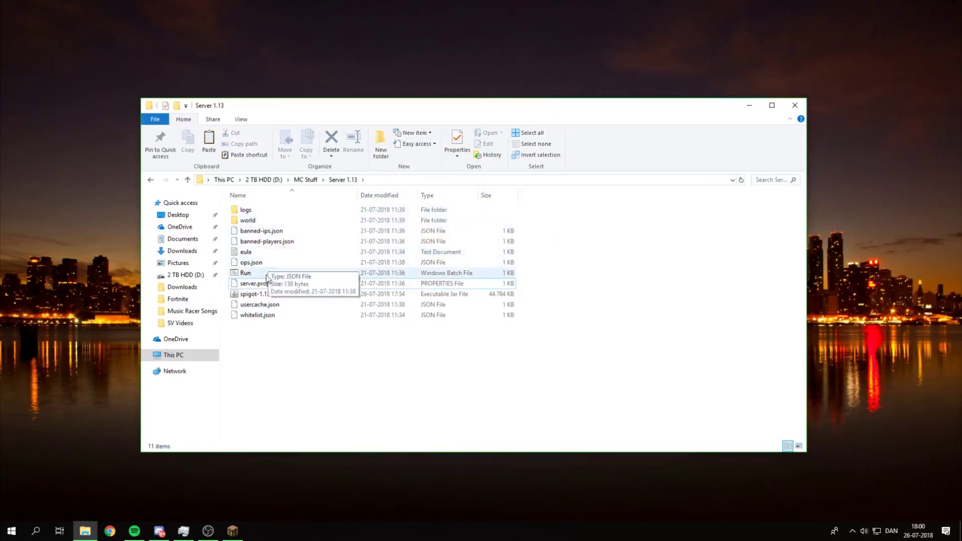
{"action": "right_click", "coordinate": [256, 273]}
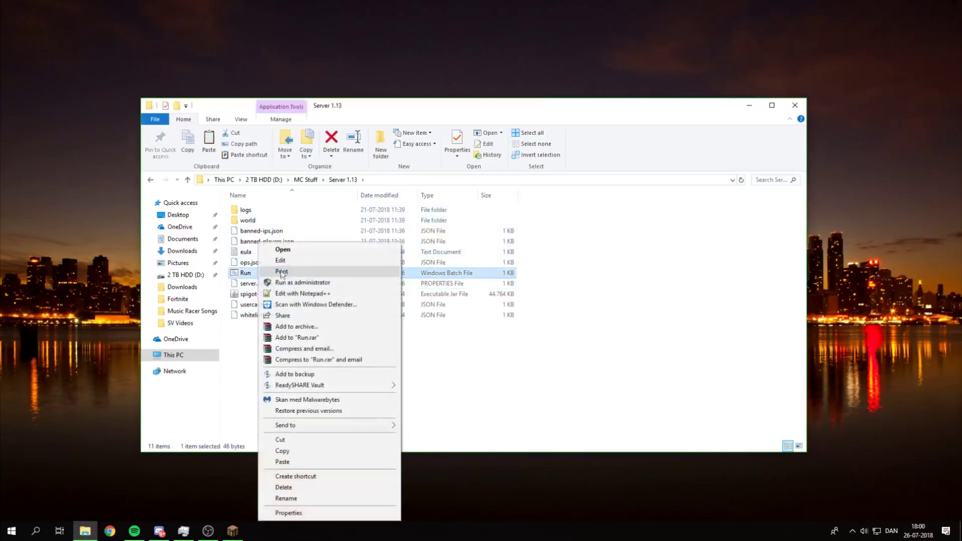
{"action": "left_click", "coordinate": [312, 295]}
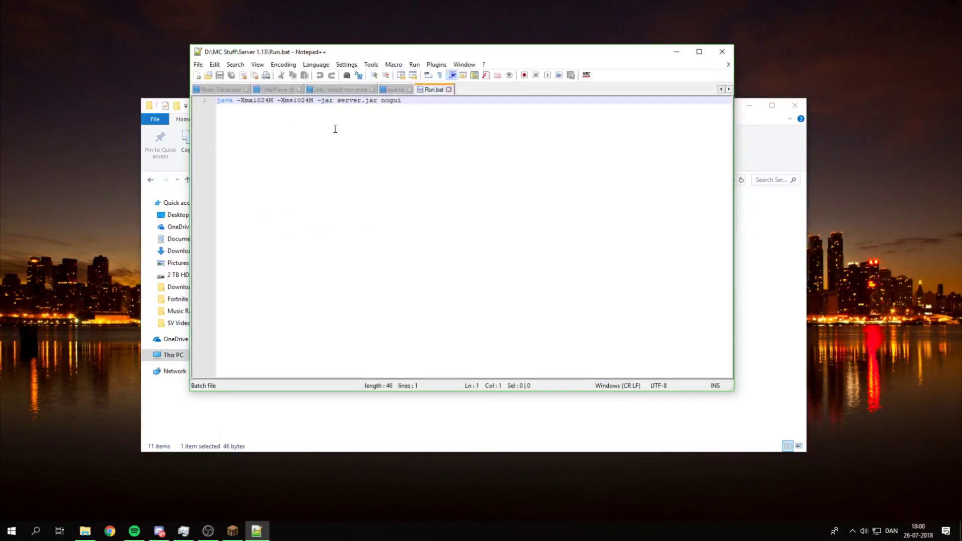
Step: Replace 'server' with 'spigot-1.13' in Run.bat's jar name and save the script
{"action": "left_click_drag", "start_coordinate": [364, 102], "coordinate": [336, 101]}
{"action": "key", "text": "BackSpace"}
{"action": "type", "text": "spigot"}
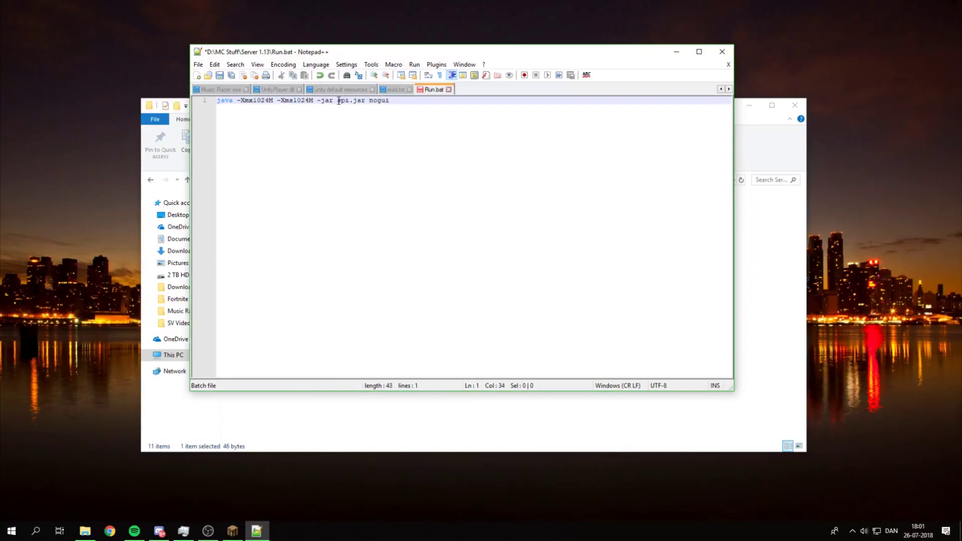
{"action": "type", "text": "-1.13"}
{"action": "left_click", "coordinate": [219, 76]}
Step: Close Notepad++, start the server from Run.bat, and join the local Minecraft Server entry
{"action": "left_click", "coordinate": [721, 53]}
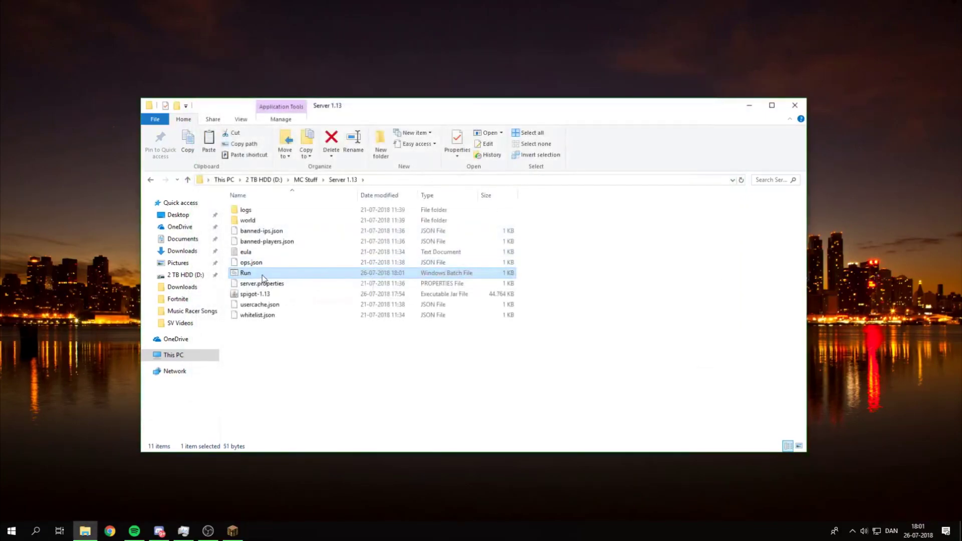
{"action": "double_click", "coordinate": [247, 273]}
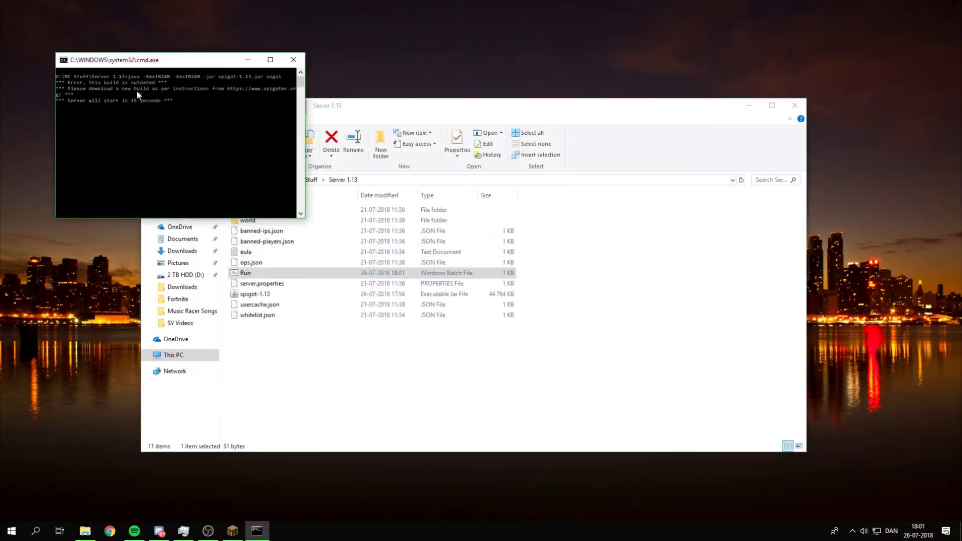
{"action": "mouse_move", "coordinate": [237, 538]}
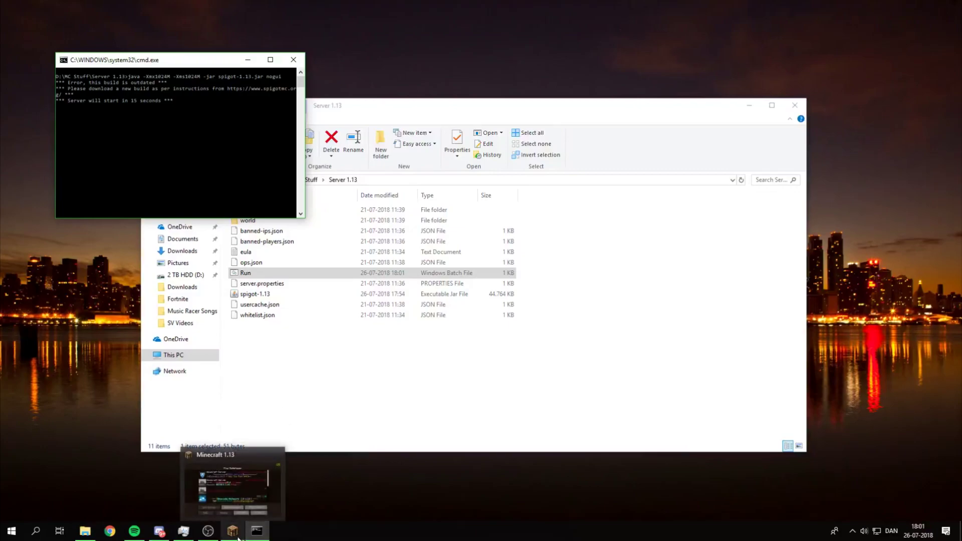
{"action": "left_click", "coordinate": [232, 531]}
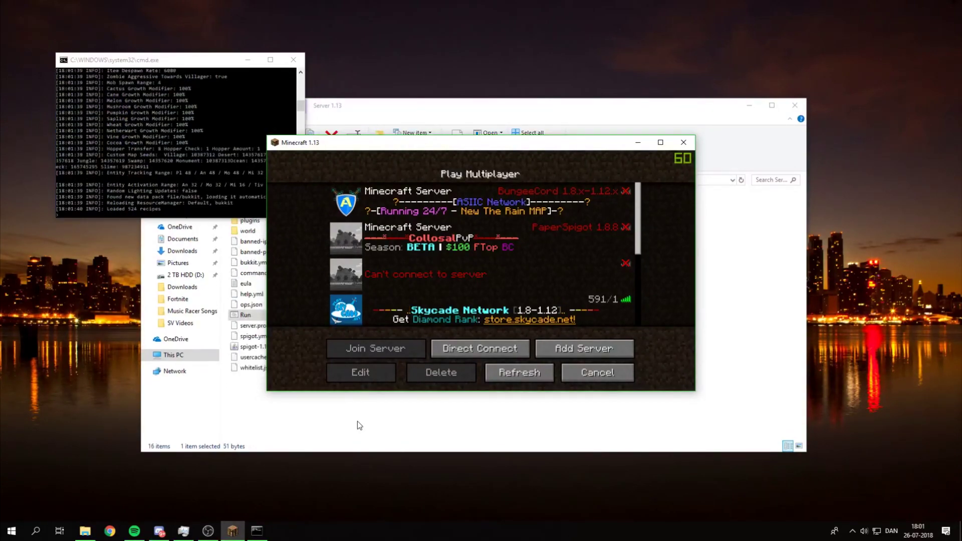
{"action": "scroll", "coordinate": [560, 301], "scroll_direction": "down", "scroll_amount": 5}
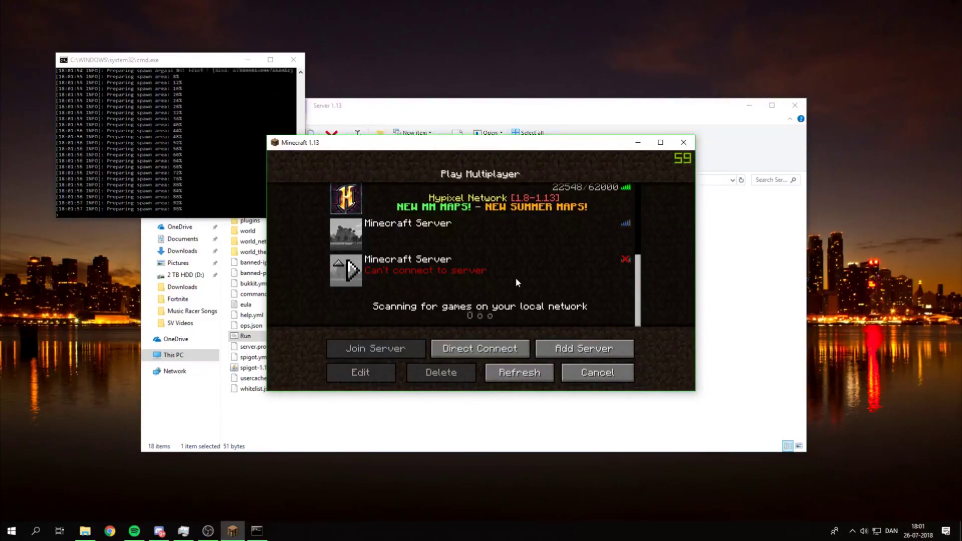
{"action": "double_click", "coordinate": [518, 280]}
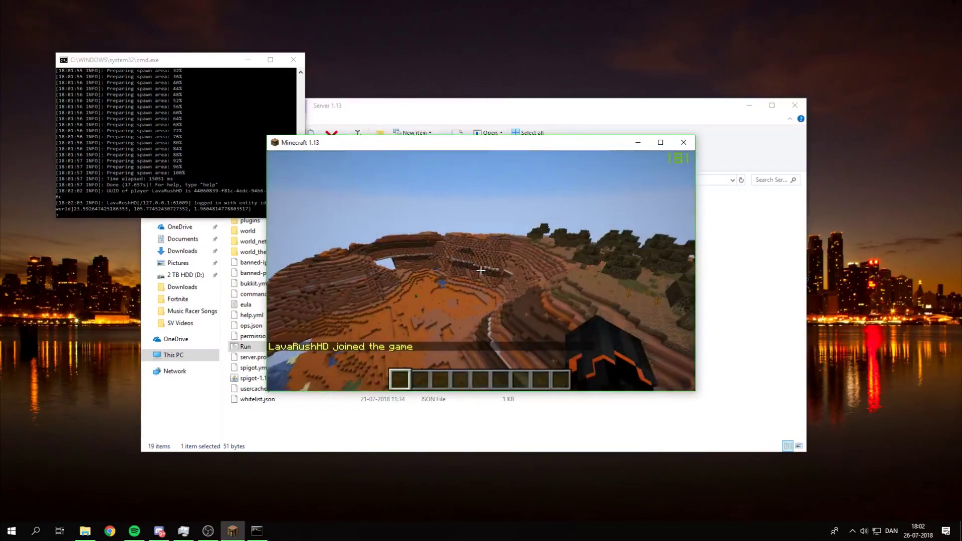
Step: Run the /pl plugin-list command in chat, which reports Plugins (0)
{"action": "mouse_move", "coordinate": [480, 271]}
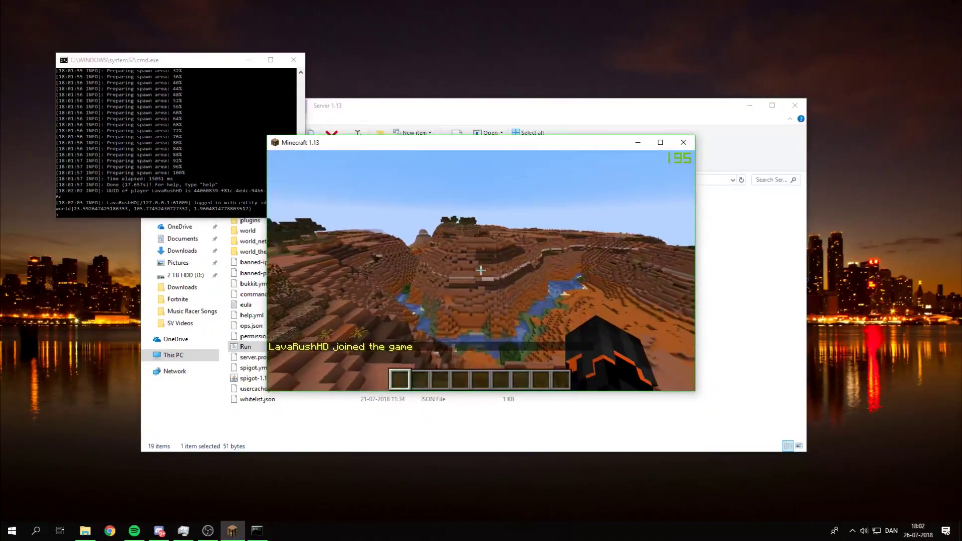
{"action": "type", "text": "/pl"}
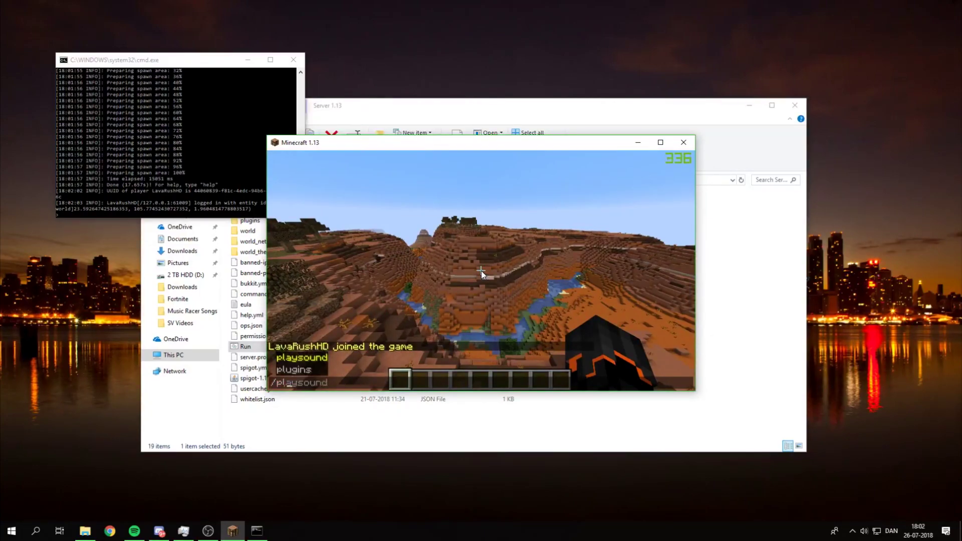
{"action": "key", "text": "Return"}
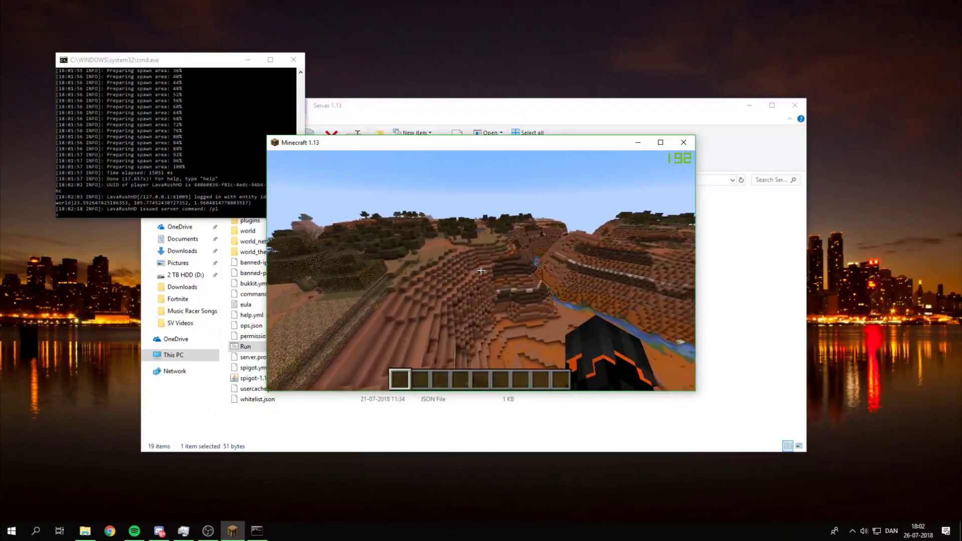
Step: Fly over the dark-oak forest, mesa ridges and the river canyon
{"action": "key", "text": "w"}
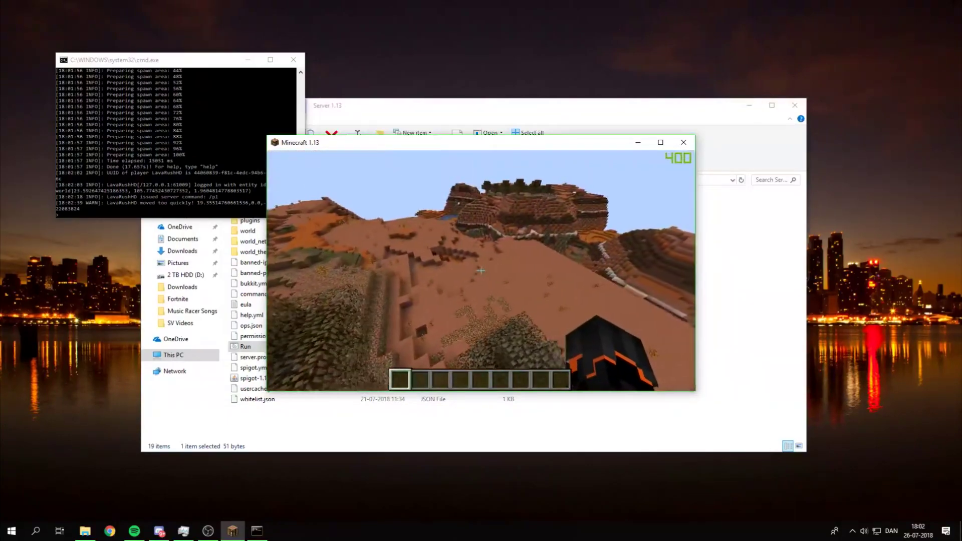
{"action": "key", "text": "w"}
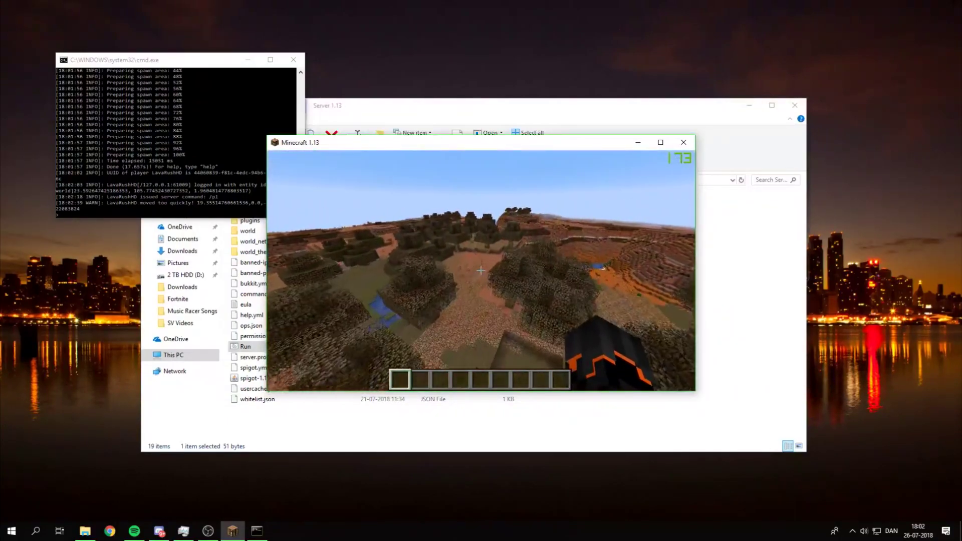
{"action": "key", "text": "w"}
{"action": "key", "text": "w"}
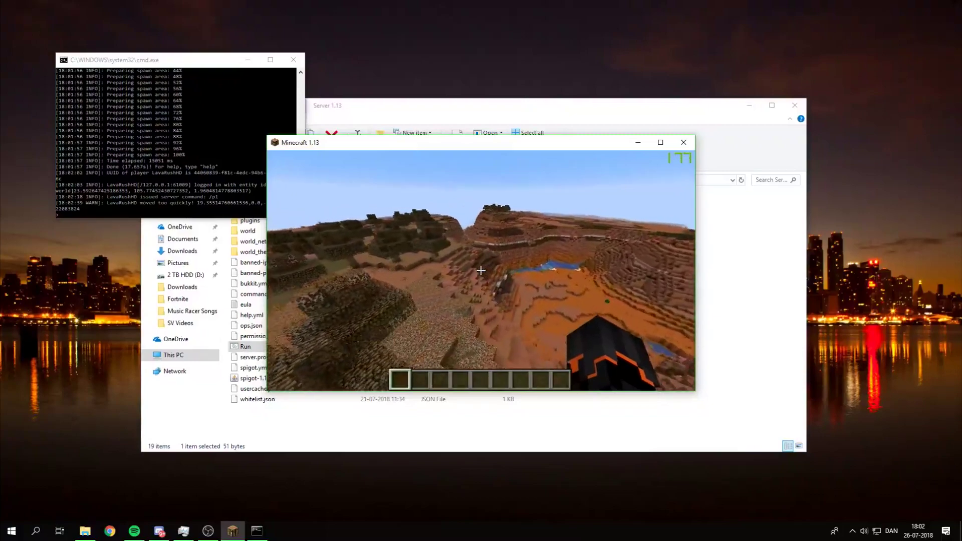
{"action": "key", "text": "w"}
{"action": "key", "text": "w"}
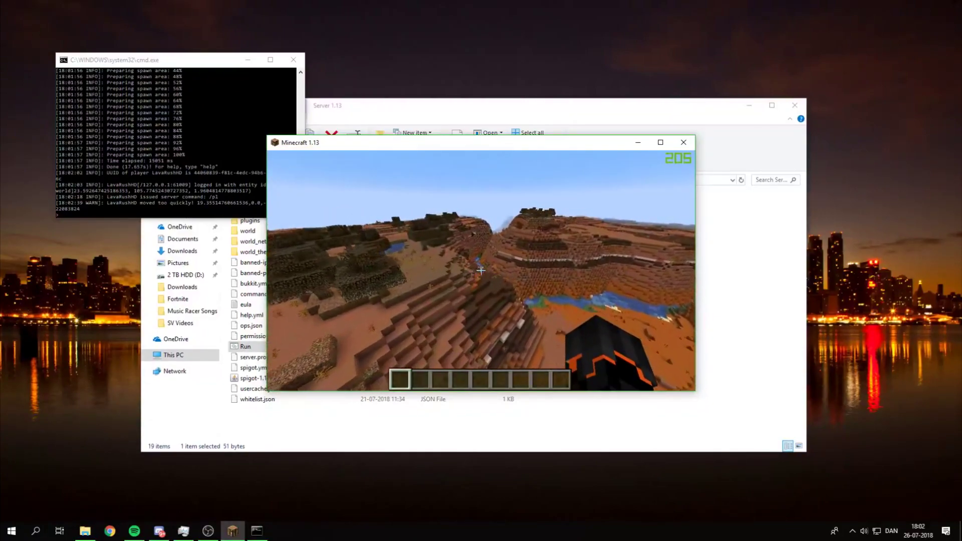
{"action": "key", "text": "w"}
{"action": "key", "text": "w"}
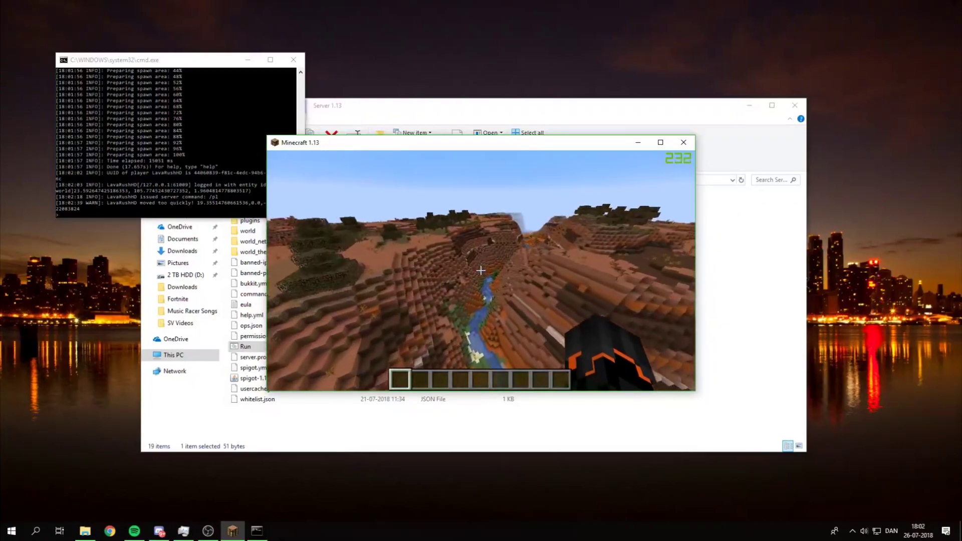
{"action": "key", "text": "w"}
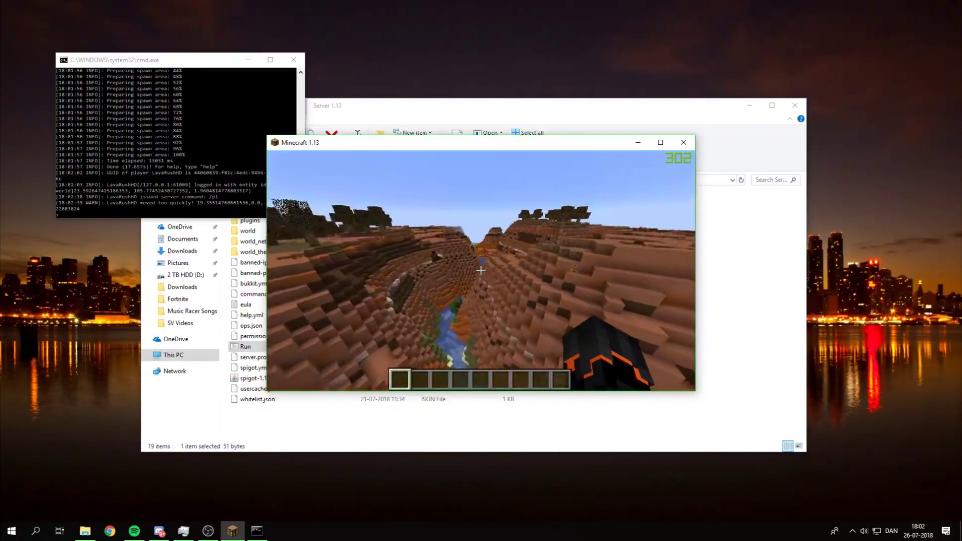
{"action": "key", "text": "w"}
{"action": "key", "text": "w"}
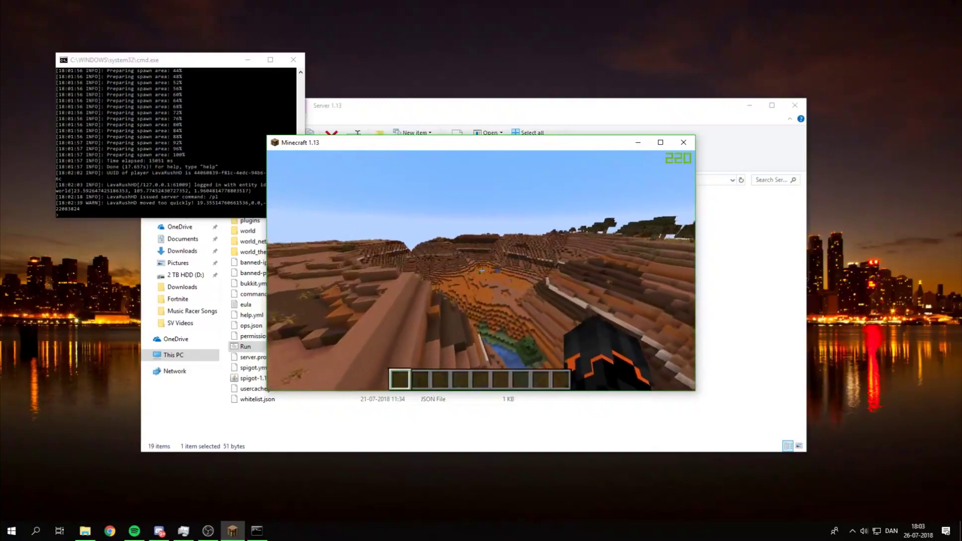
{"action": "key", "text": "w"}
{"action": "key", "text": "w"}
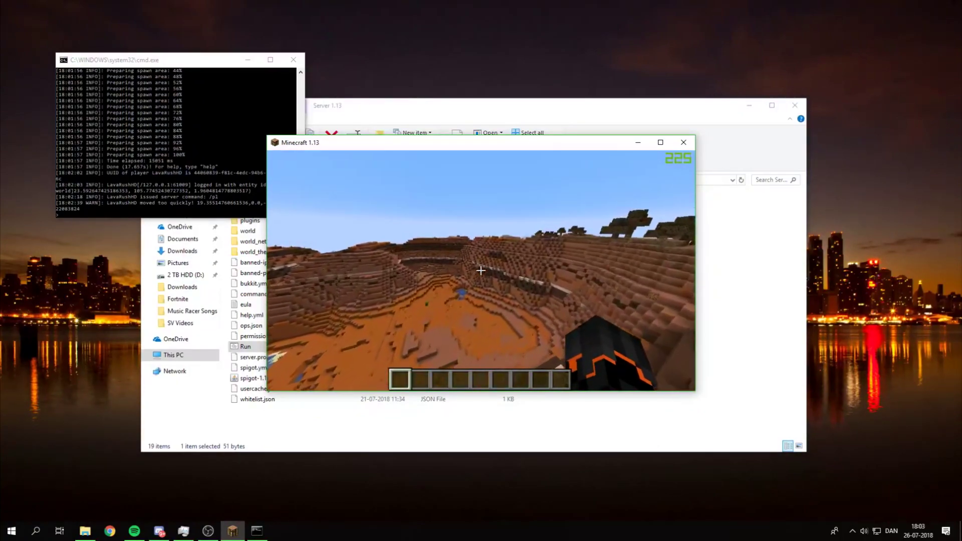
{"action": "key", "text": "w"}
{"action": "key", "text": "w"}
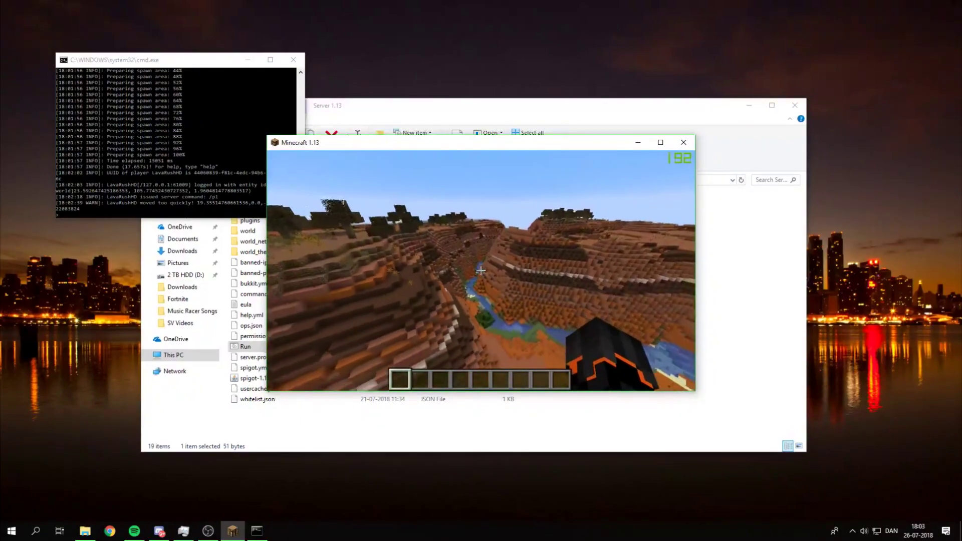